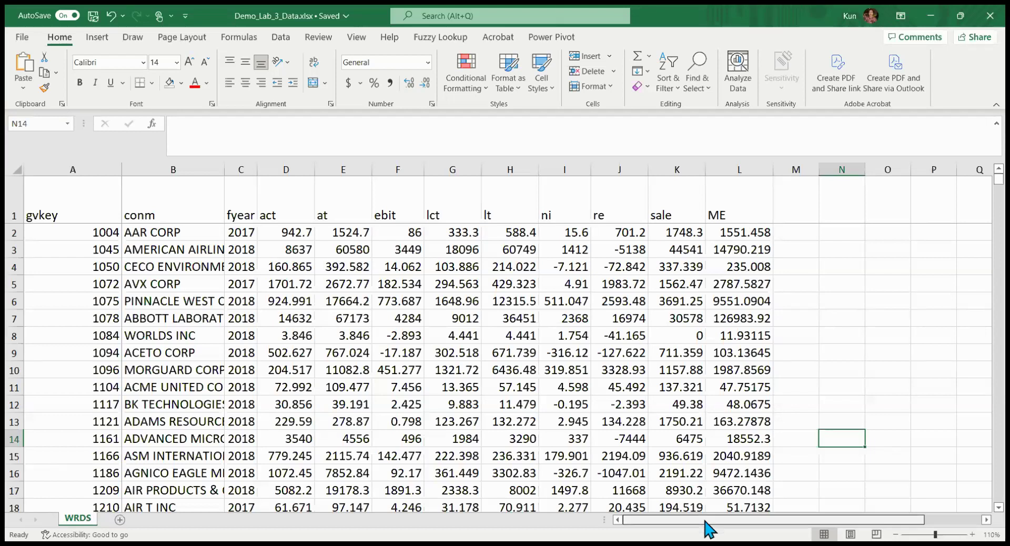
# Enter the header x1 in M1 and fill the series across to x5 in Q1
pyautogui.moveTo(705, 522); pyautogui.dragTo(725, 524)
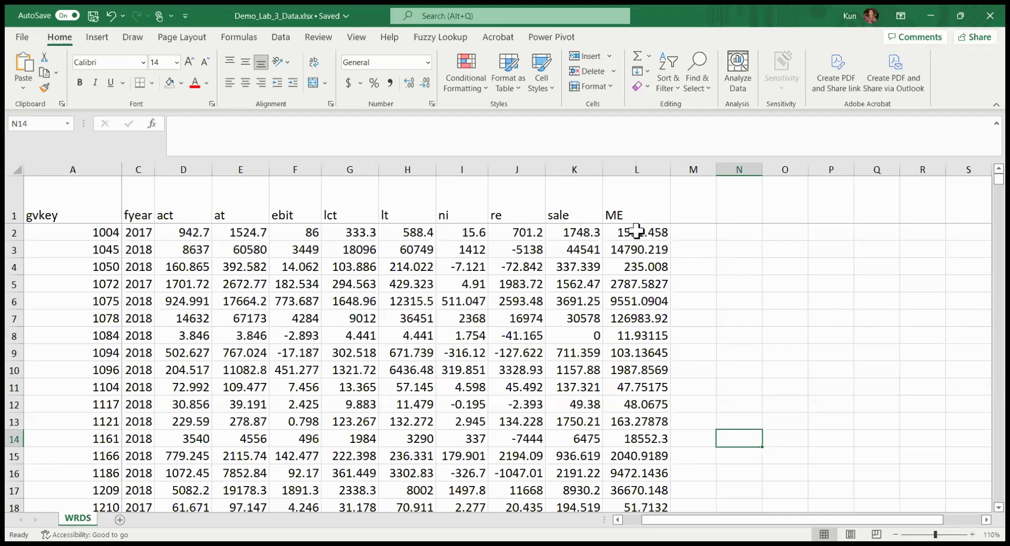
pyautogui.moveTo(866, 522); pyautogui.dragTo(885, 521)
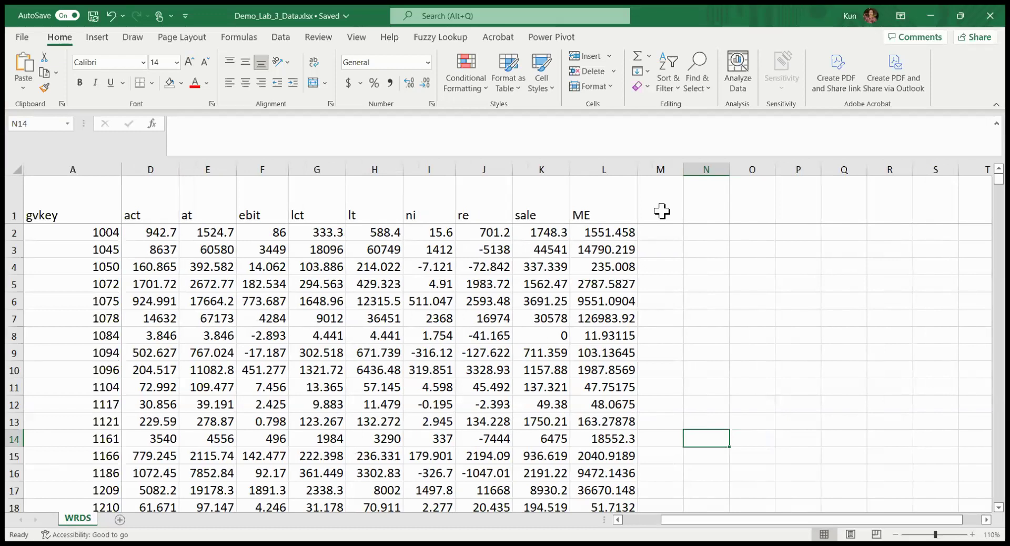
pyautogui.click(662, 211)
pyautogui.write('x')
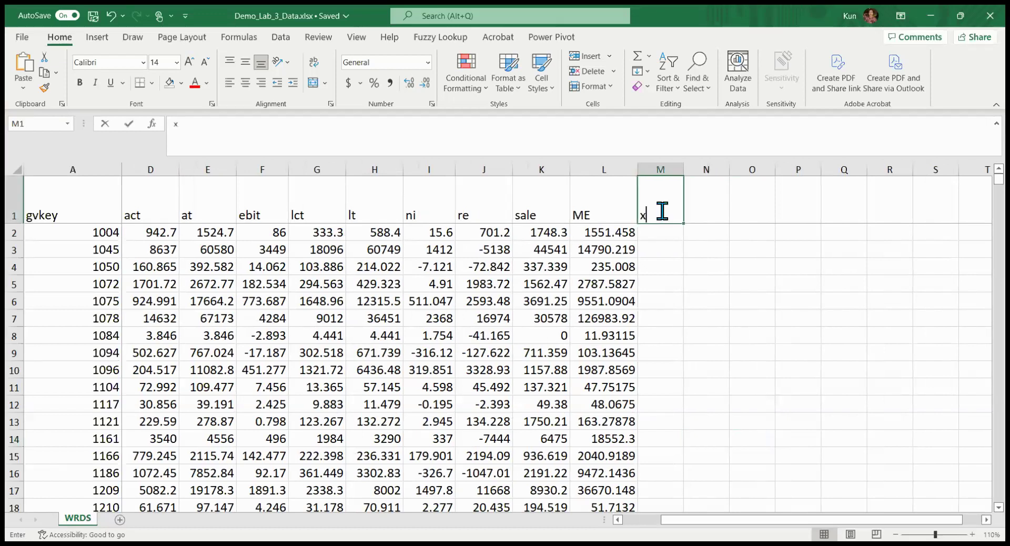
pyautogui.write('1')
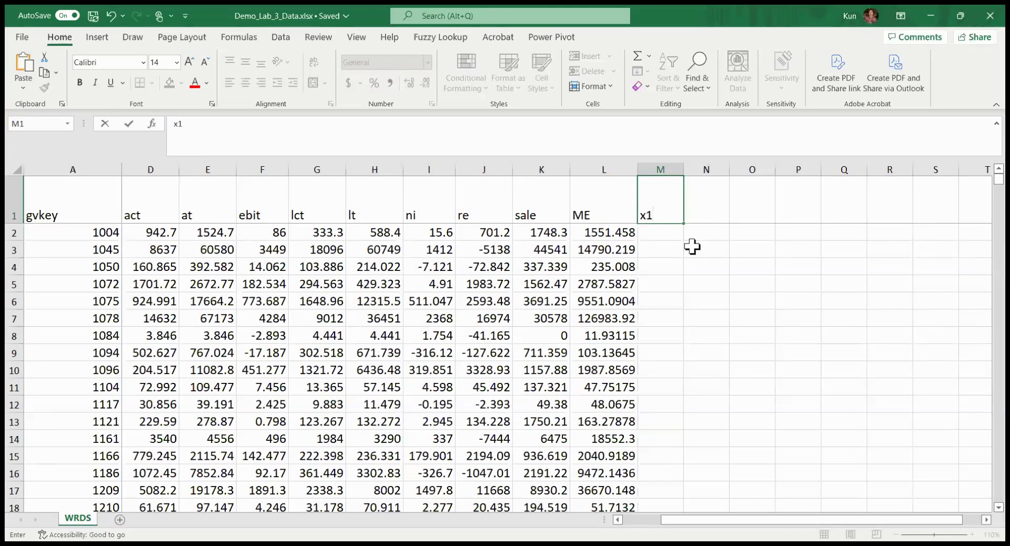
pyautogui.press('Return')
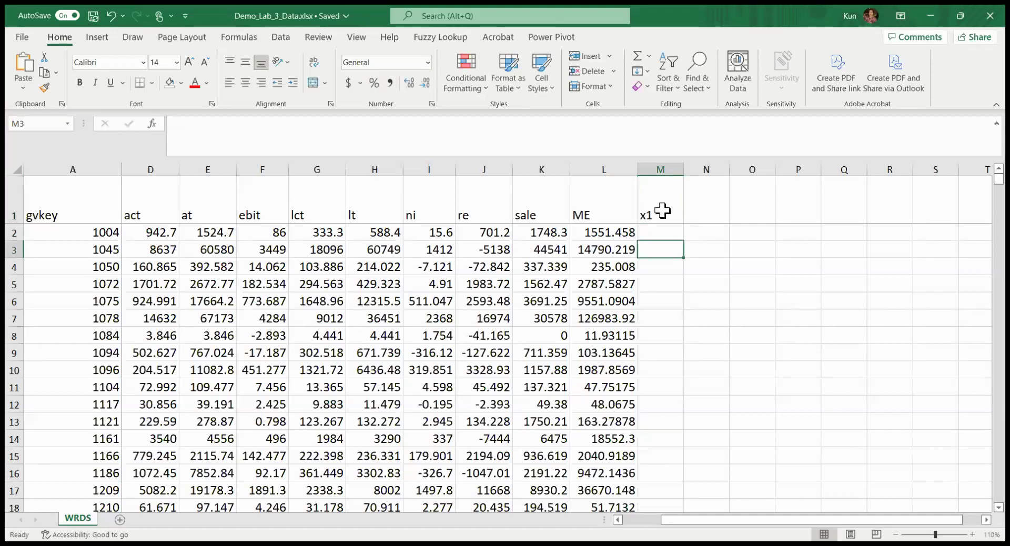
pyautogui.click(661, 208)
pyautogui.moveTo(687, 226); pyautogui.dragTo(854, 221)
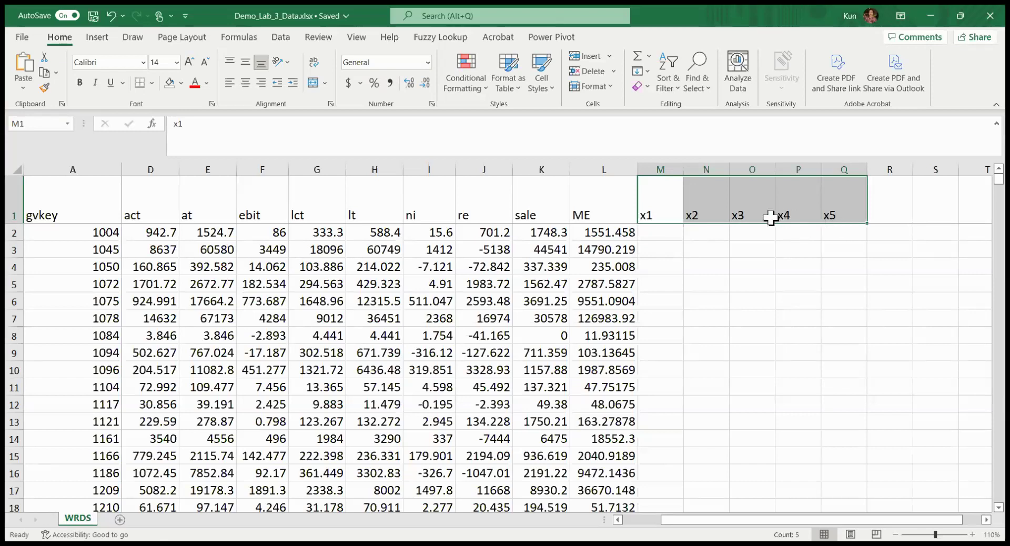
# Calculate x1 for the first company in M2 with the formula =(D2-G2)/E2
pyautogui.click(667, 233)
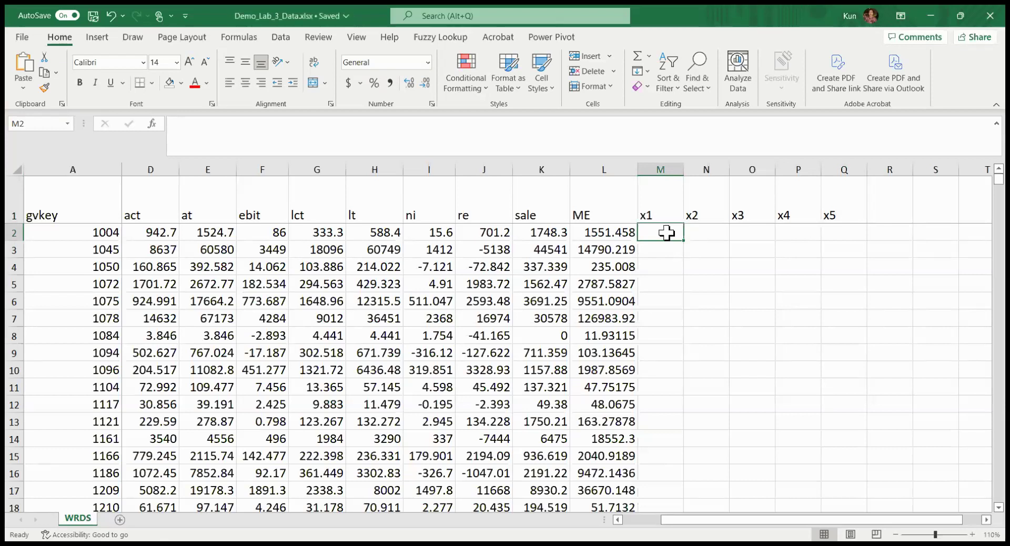
pyautogui.write('=(')
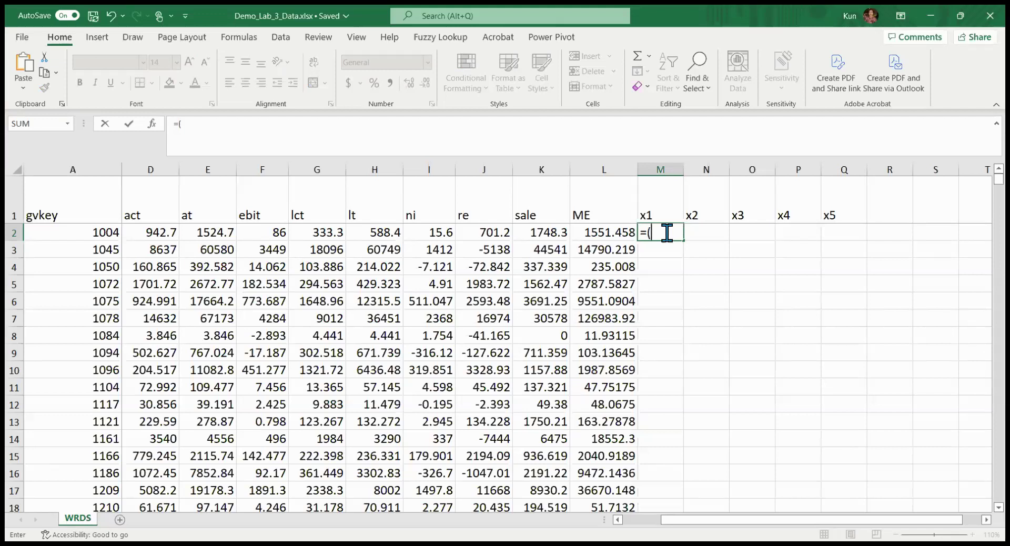
pyautogui.write('d2')
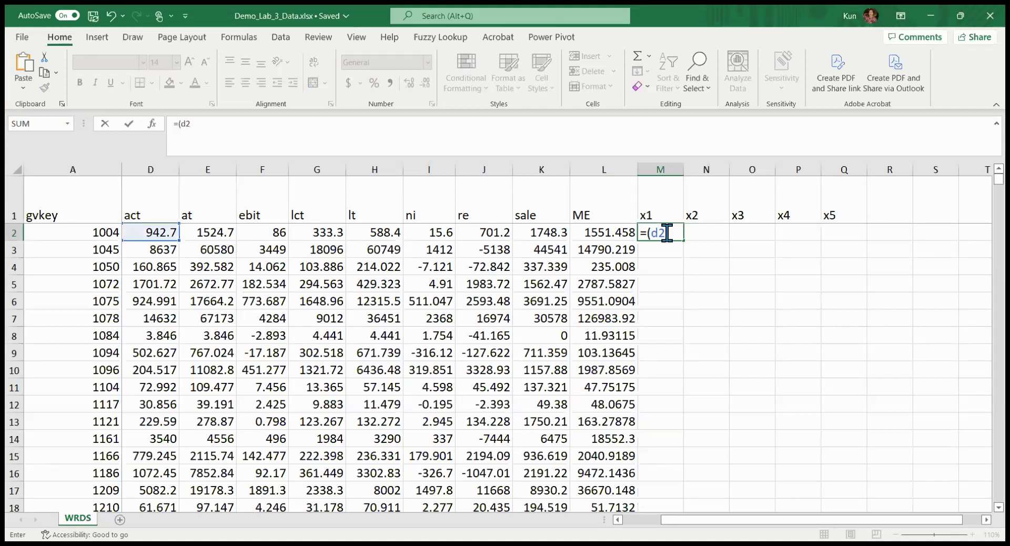
pyautogui.write('-gs')
pyautogui.press('BackSpace')
pyautogui.write('2')
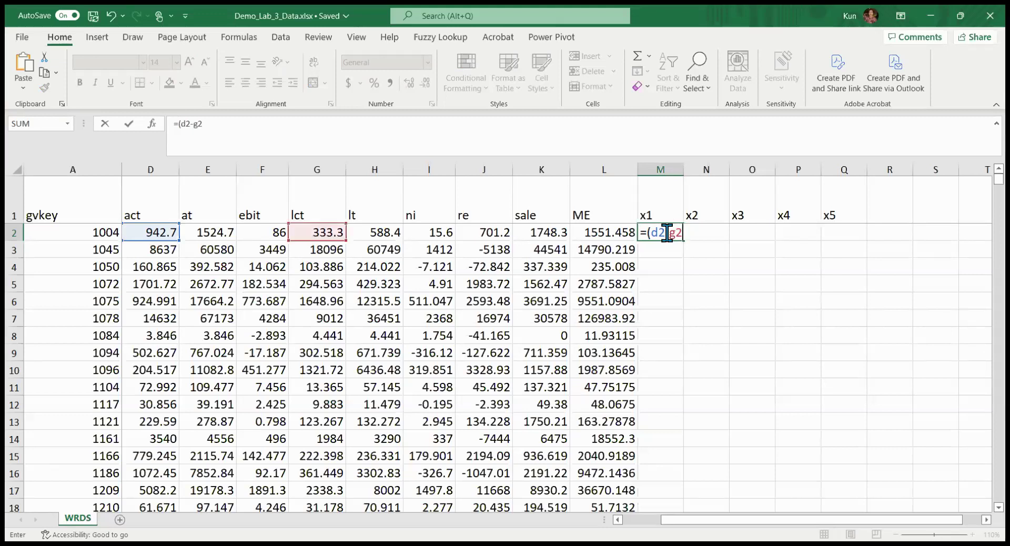
pyautogui.write(')/e2')
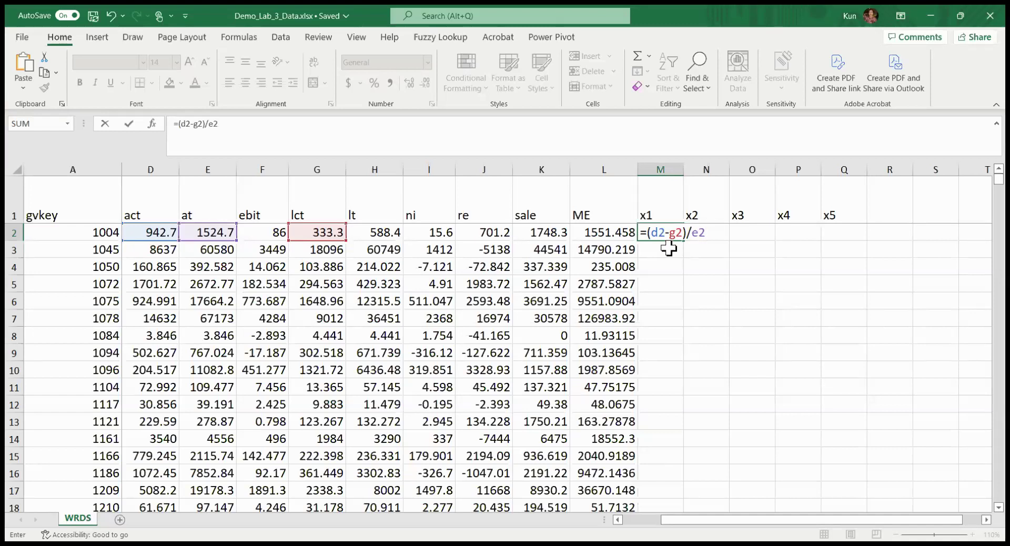
pyautogui.press('Tab')
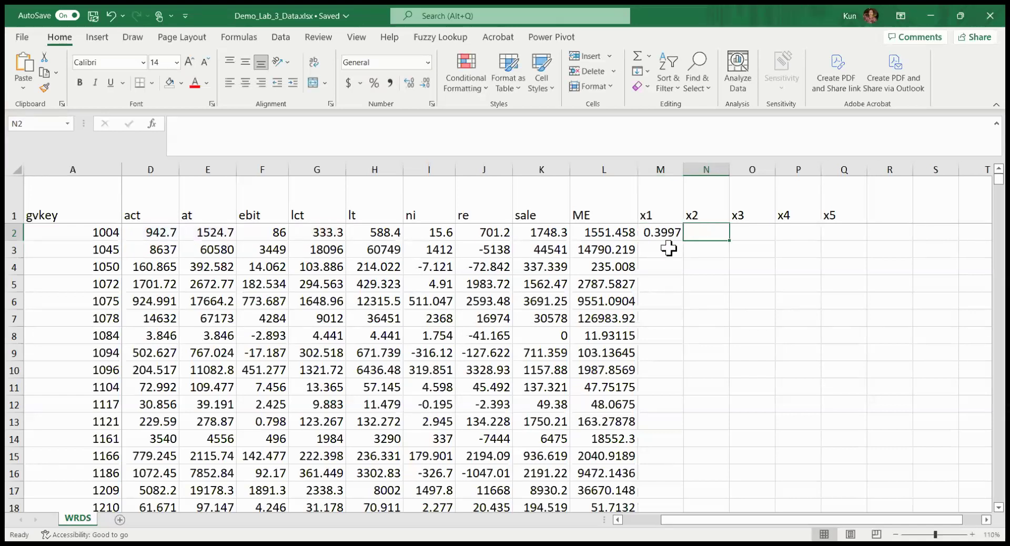
# Calculate x2 for the first company in N2 with the formula =J2/E2
pyautogui.write('=')
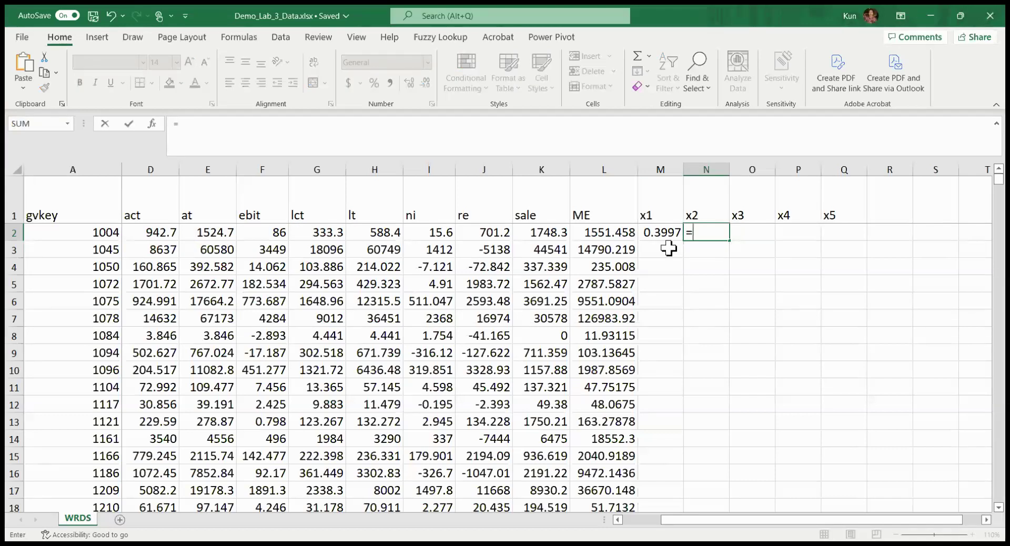
pyautogui.write('j2')
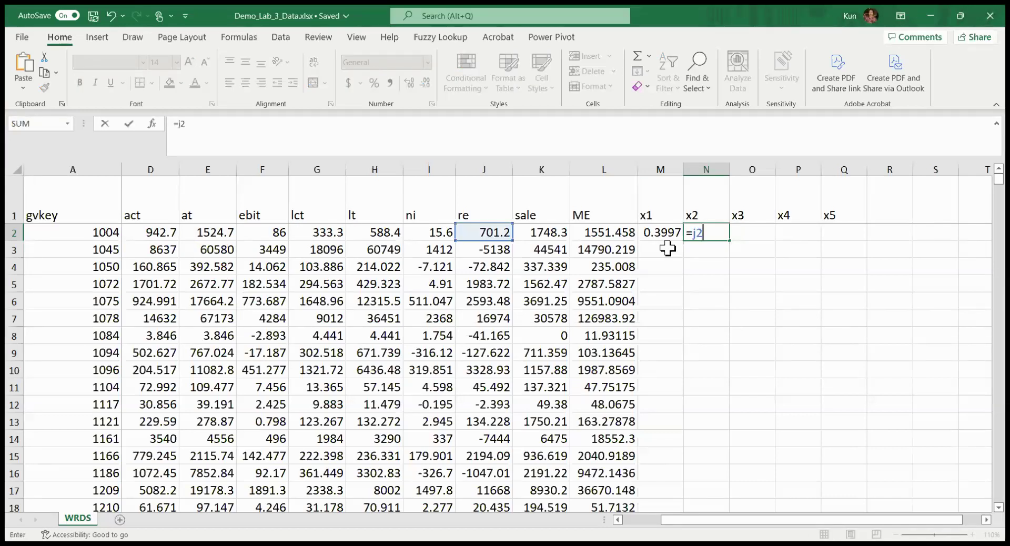
pyautogui.write('/e2')
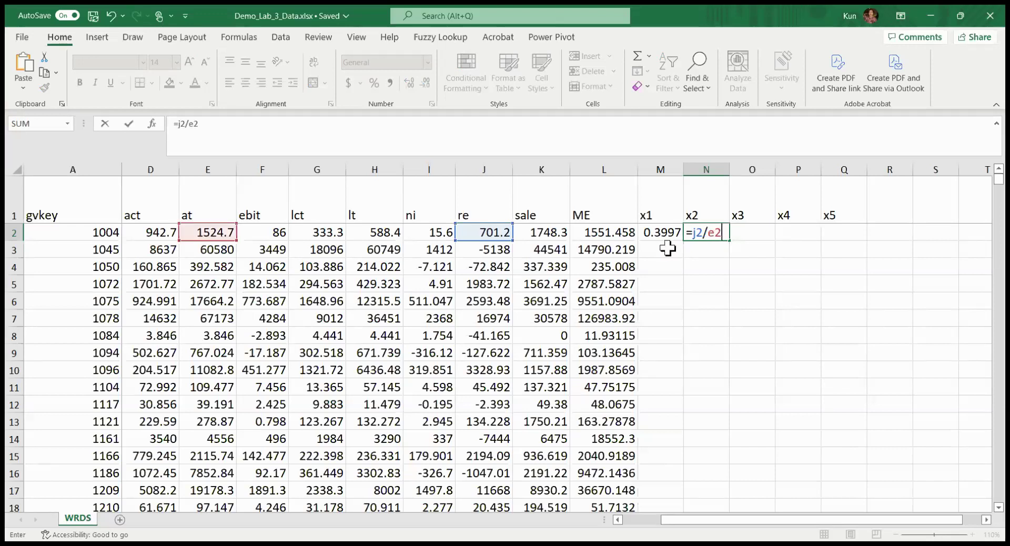
pyautogui.press('Return')
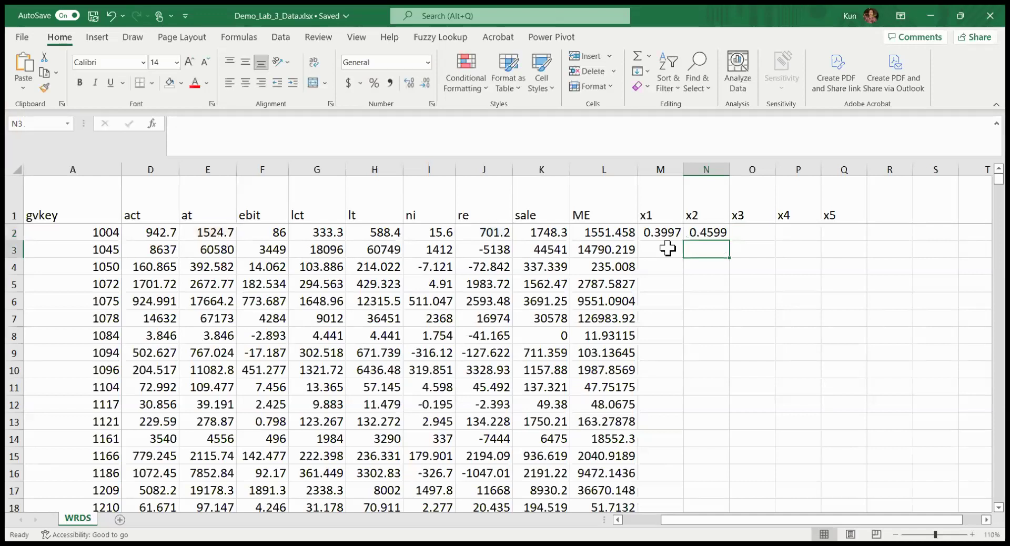
# Calculate x3 for the first company in O2 with the formula =F2/E2
pyautogui.press('Up')
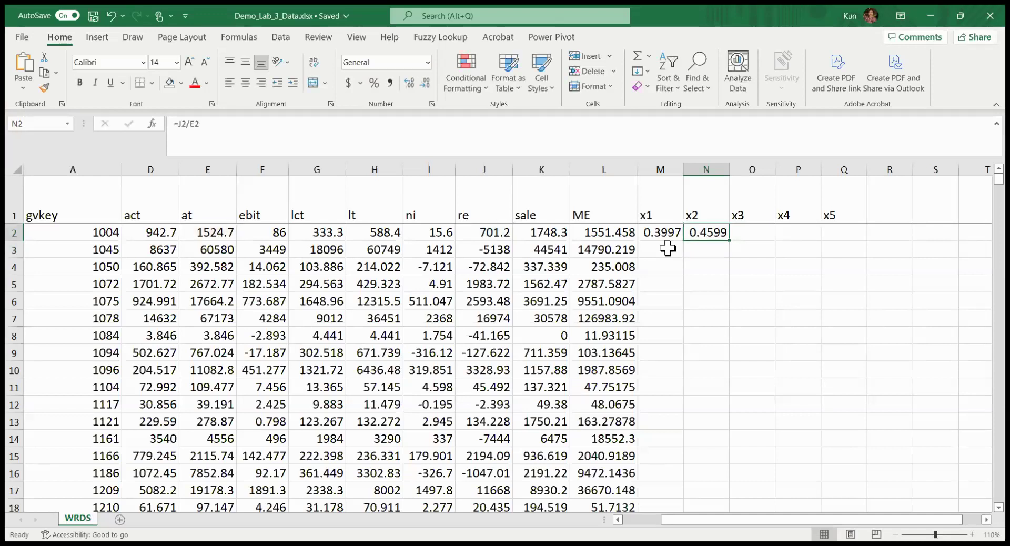
pyautogui.press('Right')
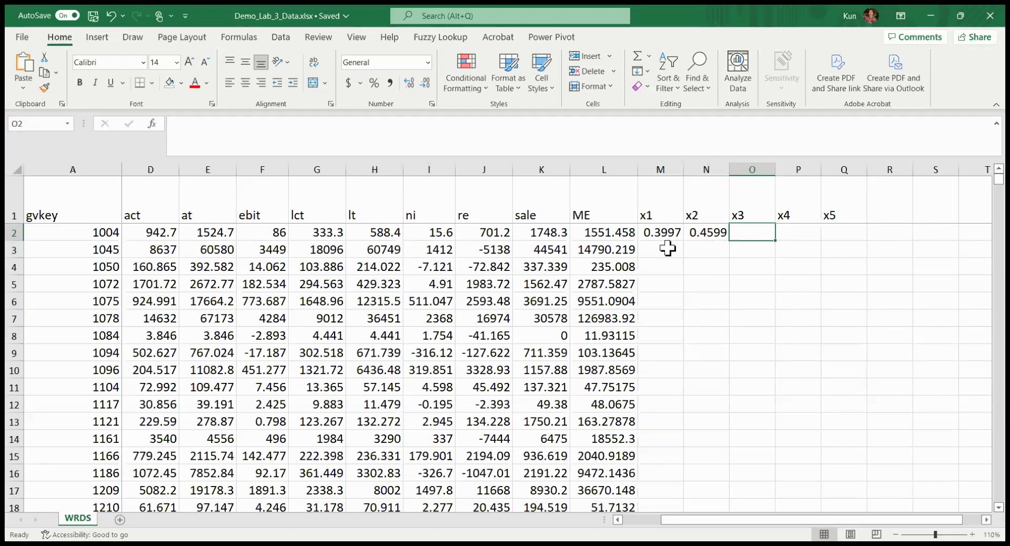
pyautogui.write('=f2')
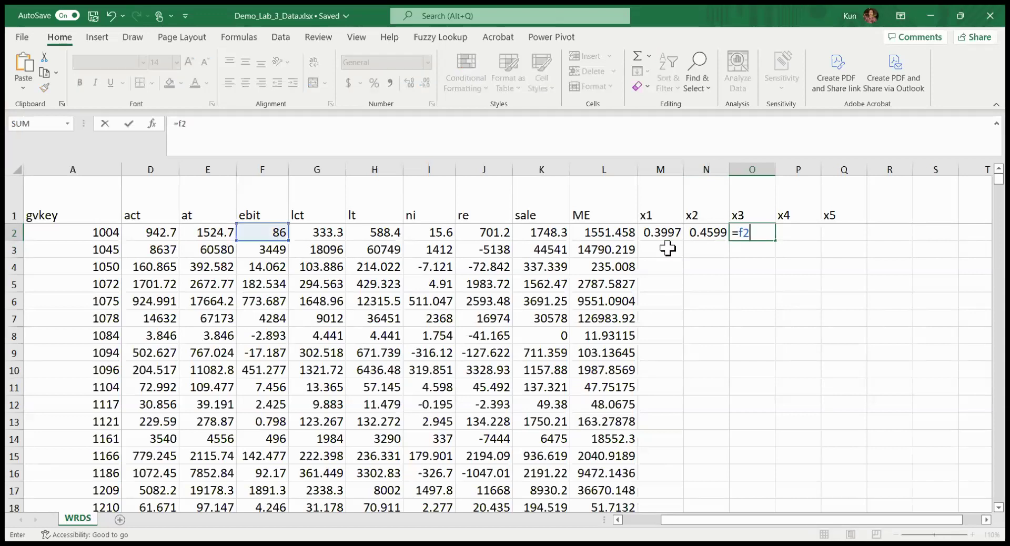
pyautogui.write('/e')
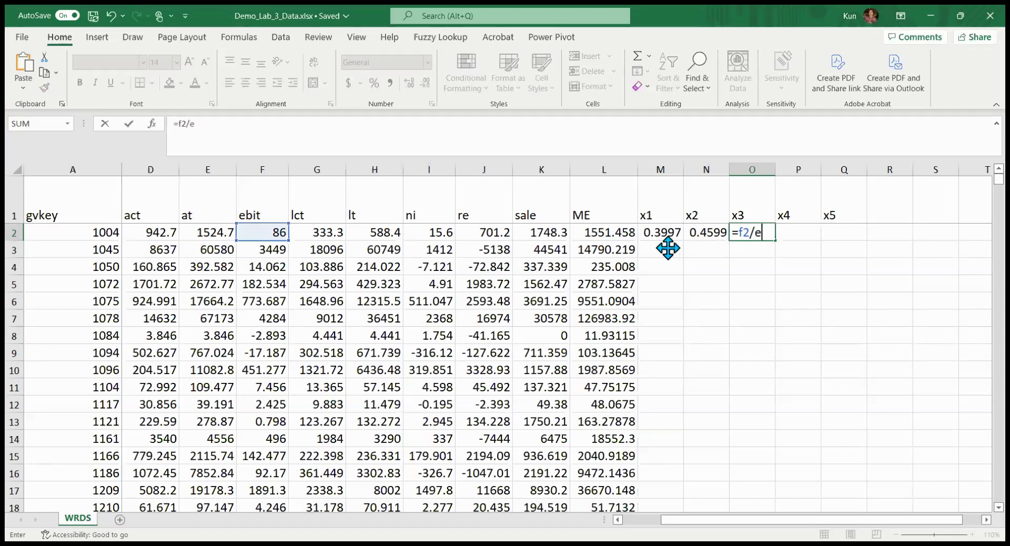
pyautogui.write('2')
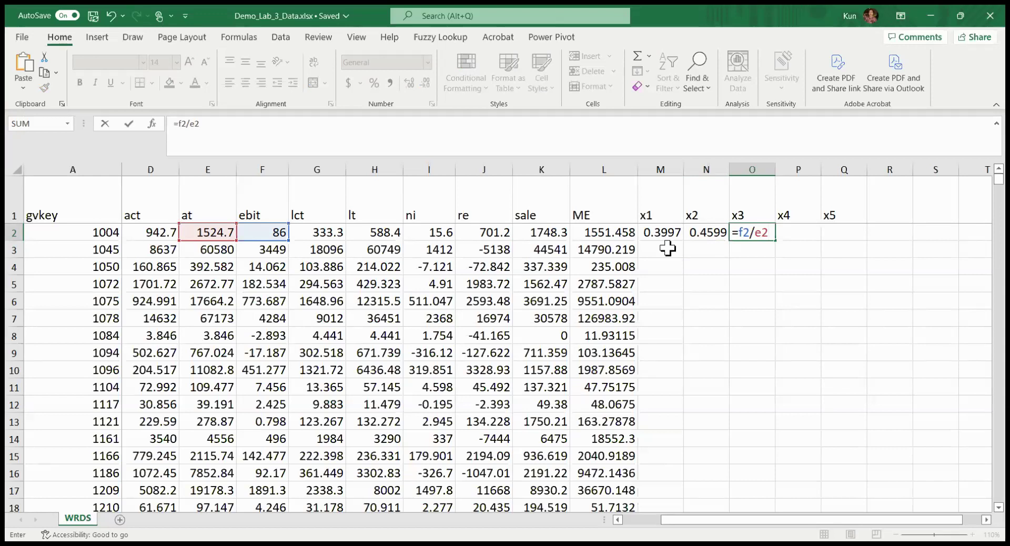
pyautogui.press('Tab')
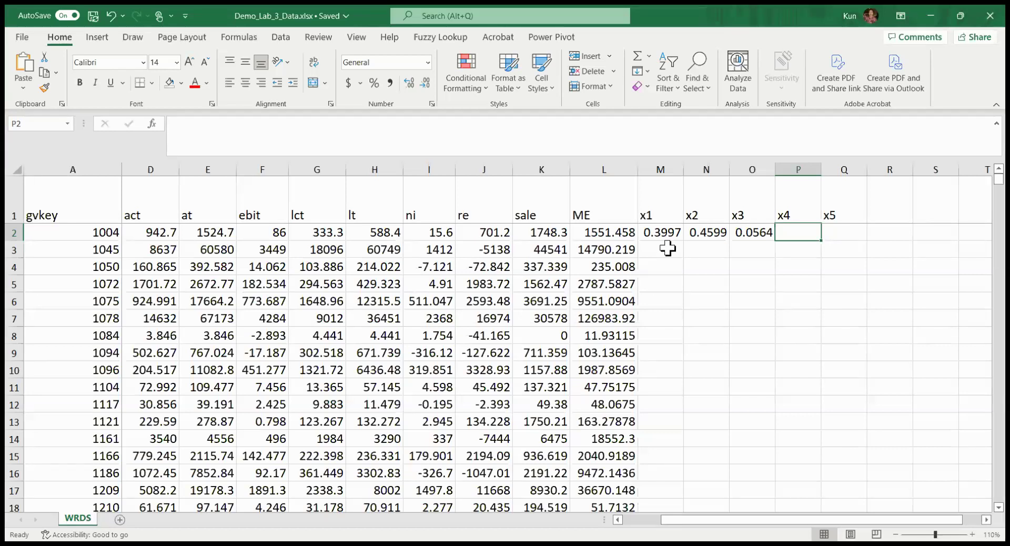
# Enter l2/h2 for the first company's x4 in cell P2
pyautogui.write('l')
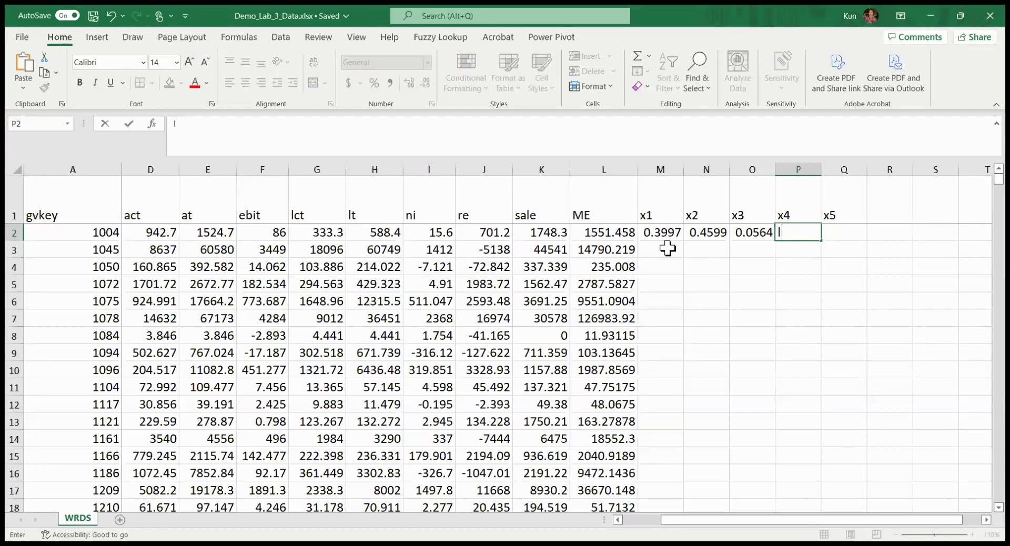
pyautogui.write('2/h2')
pyautogui.press('Tab')
# Calculate x5 for the first company in Q2 with the formula =K2/E2
pyautogui.write('=')
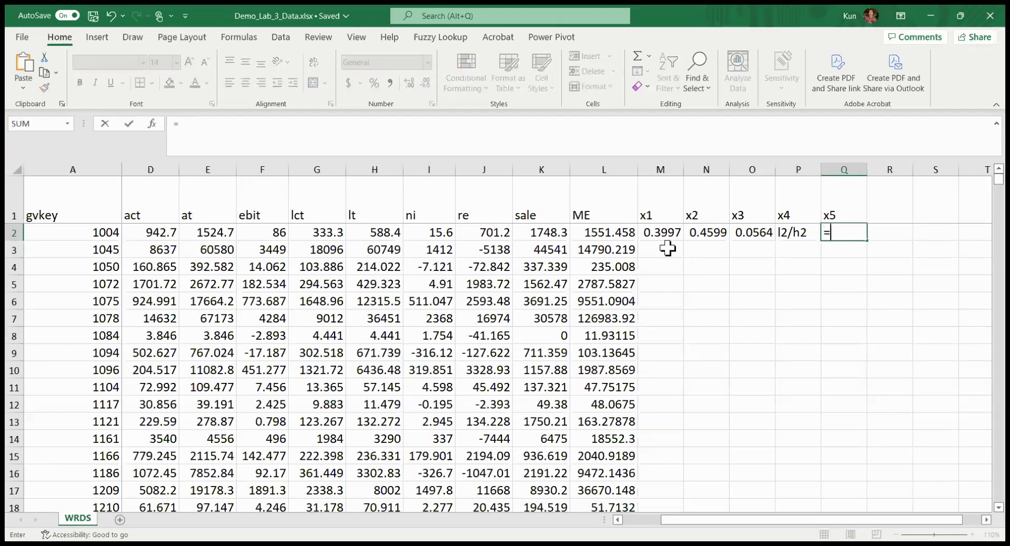
pyautogui.write('k2/')
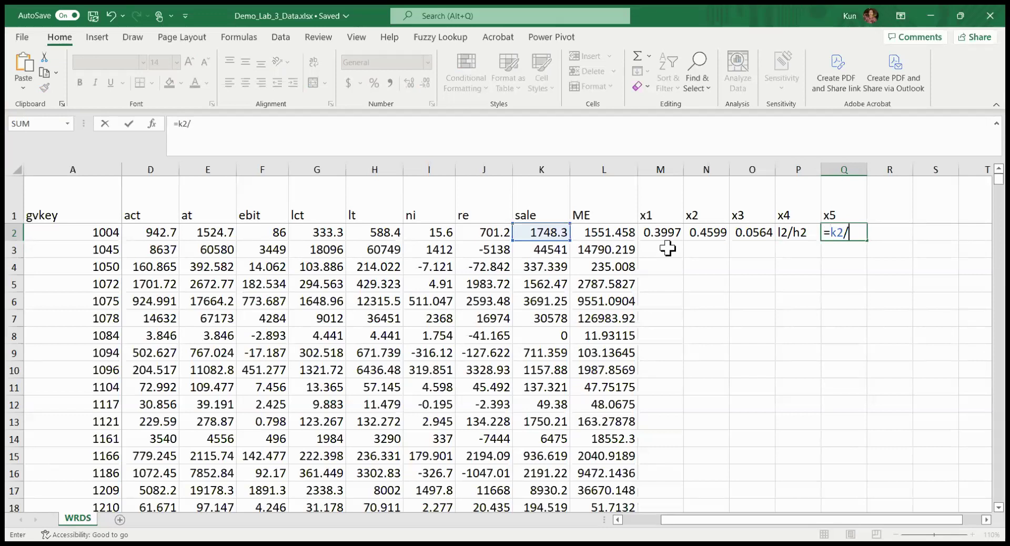
pyautogui.write('e2')
pyautogui.press('Return')
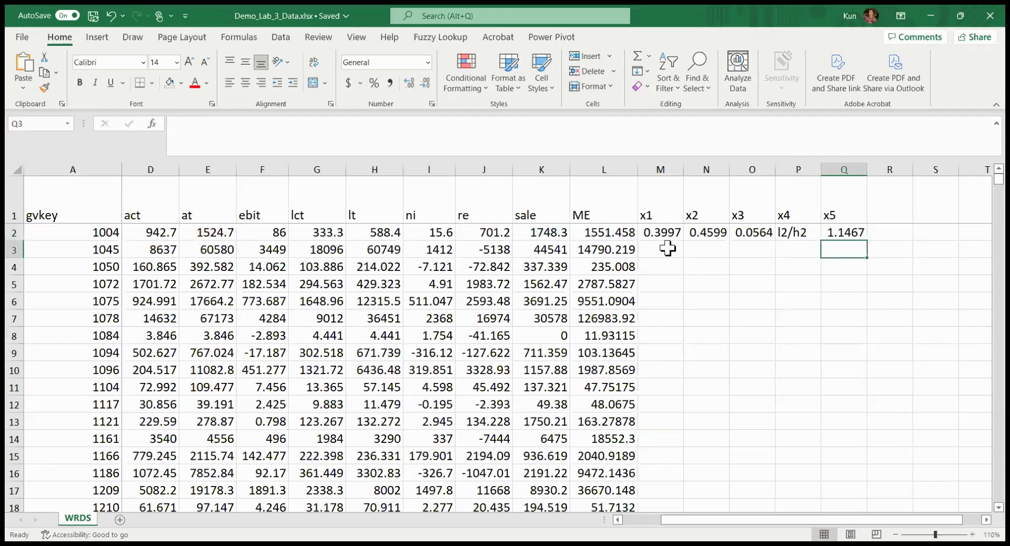
# Correct the x4 entry in P2 by adding the missing equals sign, making the formula =L2/H2
pyautogui.click(789, 232)
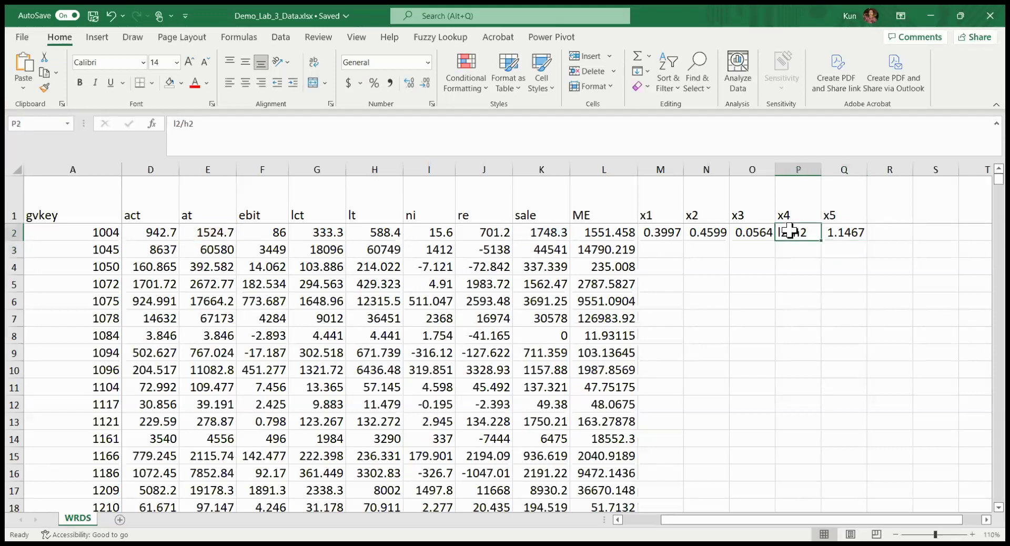
pyautogui.click(174, 124)
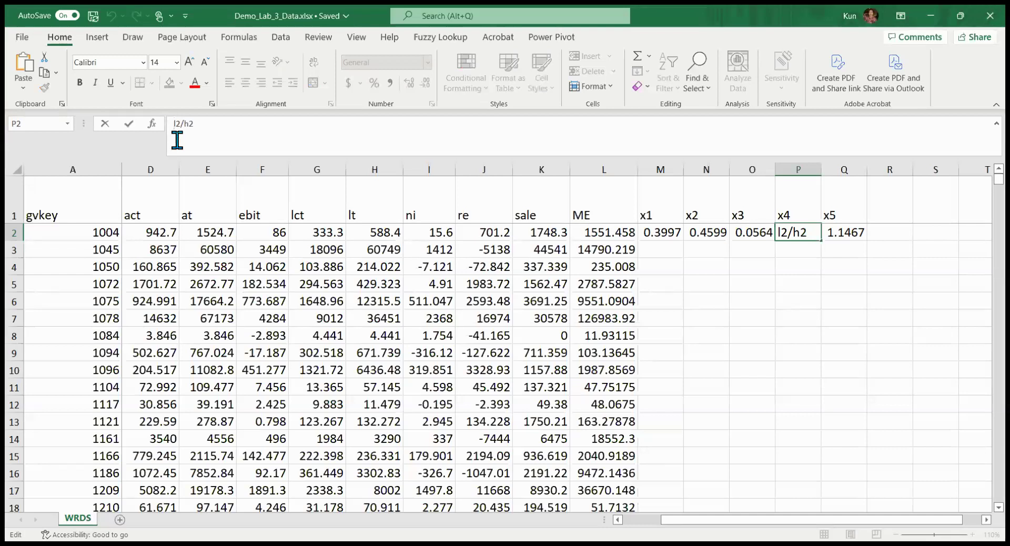
pyautogui.write('=')
pyautogui.press('Return')
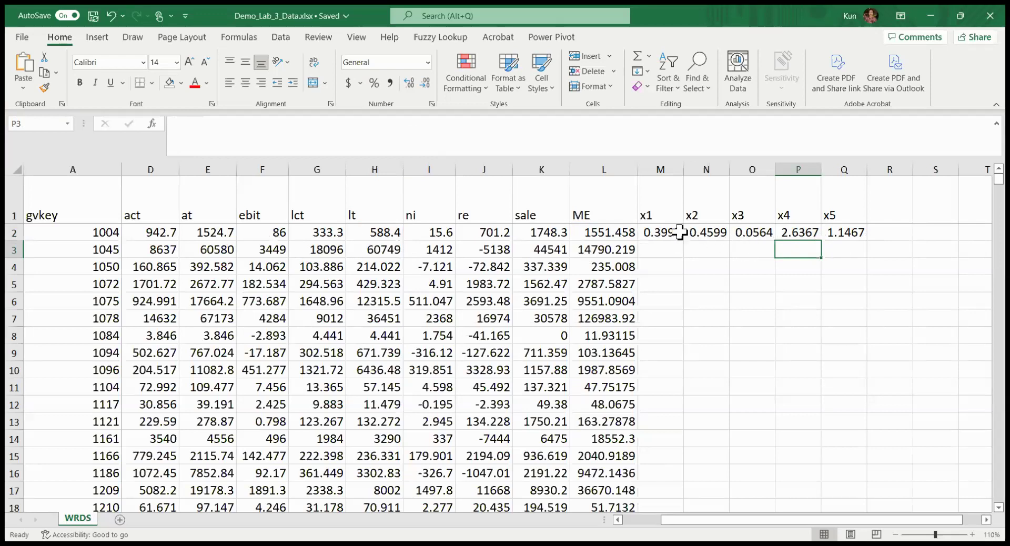
# Add the column header Zscore in R1, beside x5
pyautogui.click(900, 239)
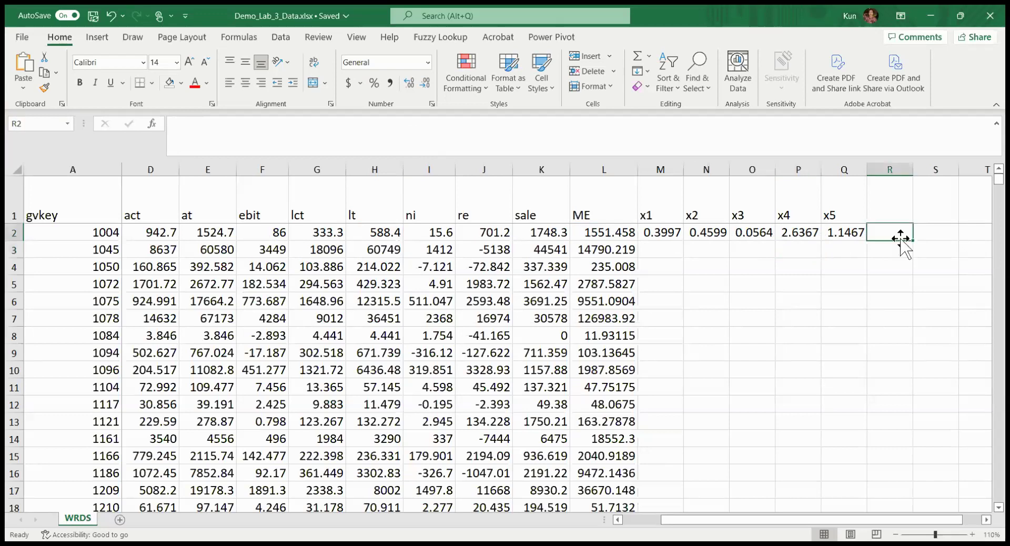
pyautogui.click(893, 210)
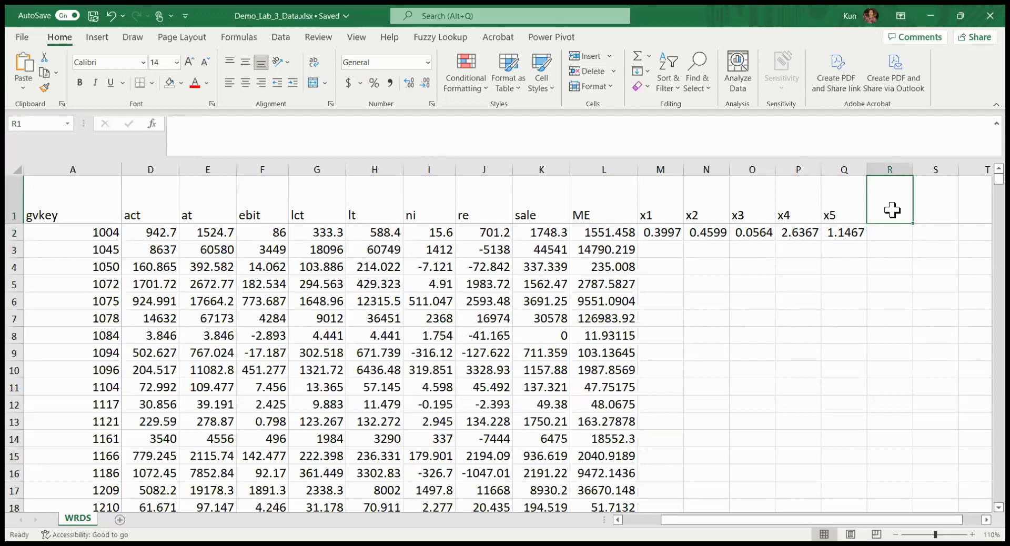
pyautogui.write('Zscore')
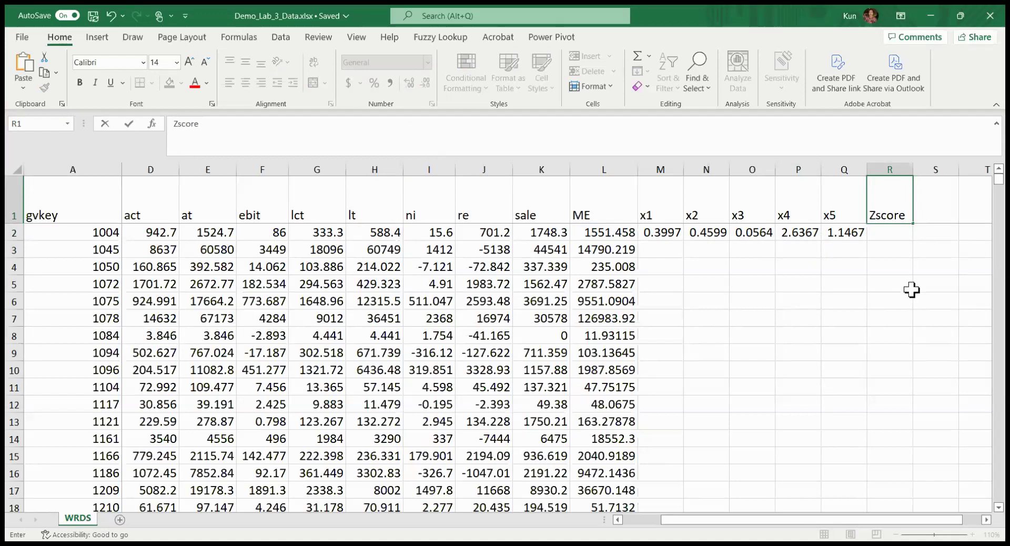
# Begin the first company's Zscore formula in R2 with the first three weighted terms, =1.2*M2+1.4*N2+3.3*O2
pyautogui.click(892, 235)
pyautogui.write('=')
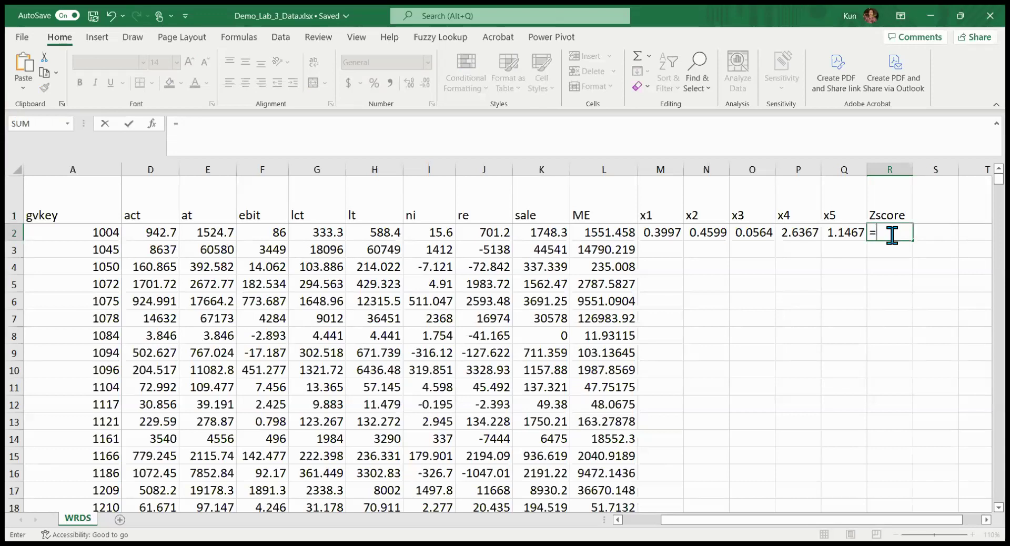
pyautogui.write('1.2')
pyautogui.write('*')
pyautogui.click(674, 234)
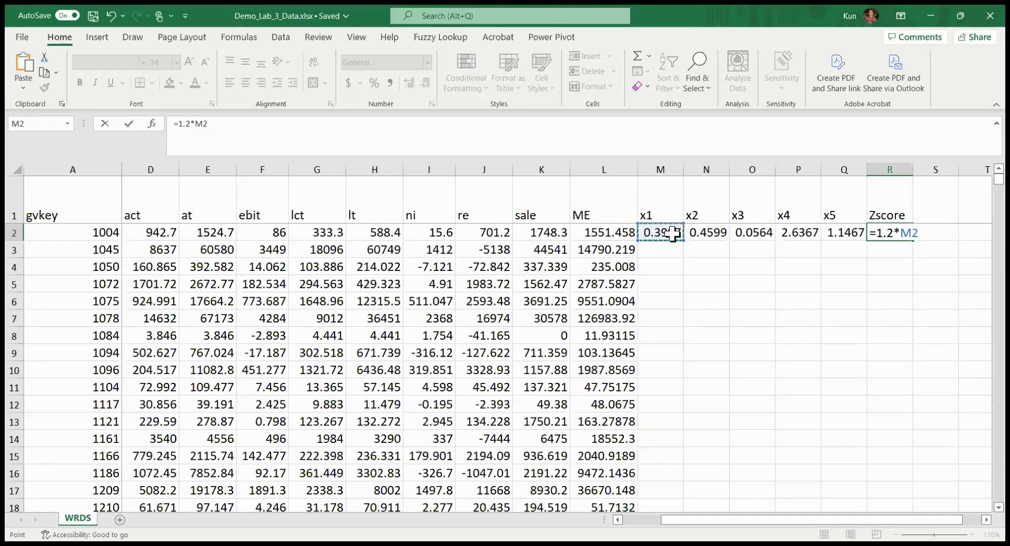
pyautogui.write('+1.4*')
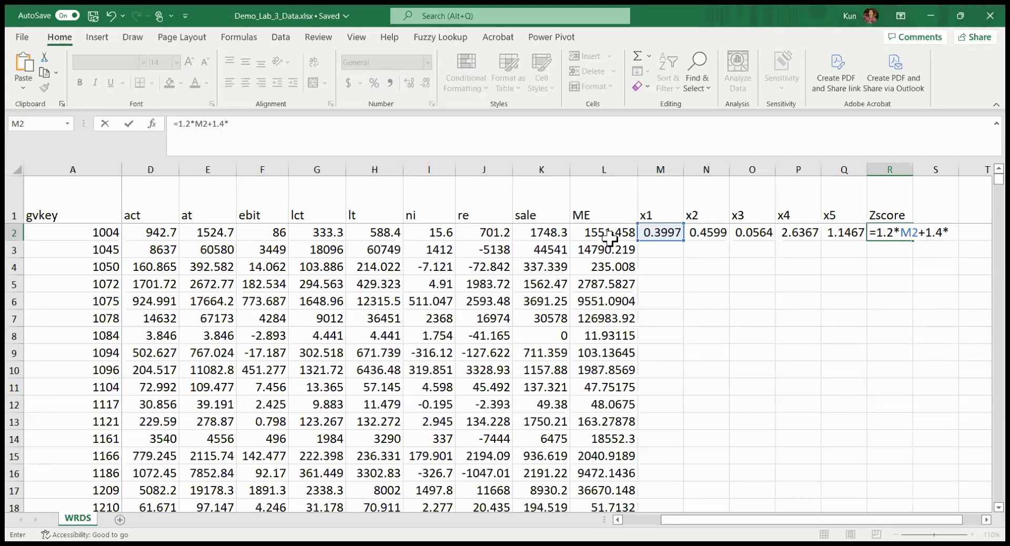
pyautogui.click(700, 231)
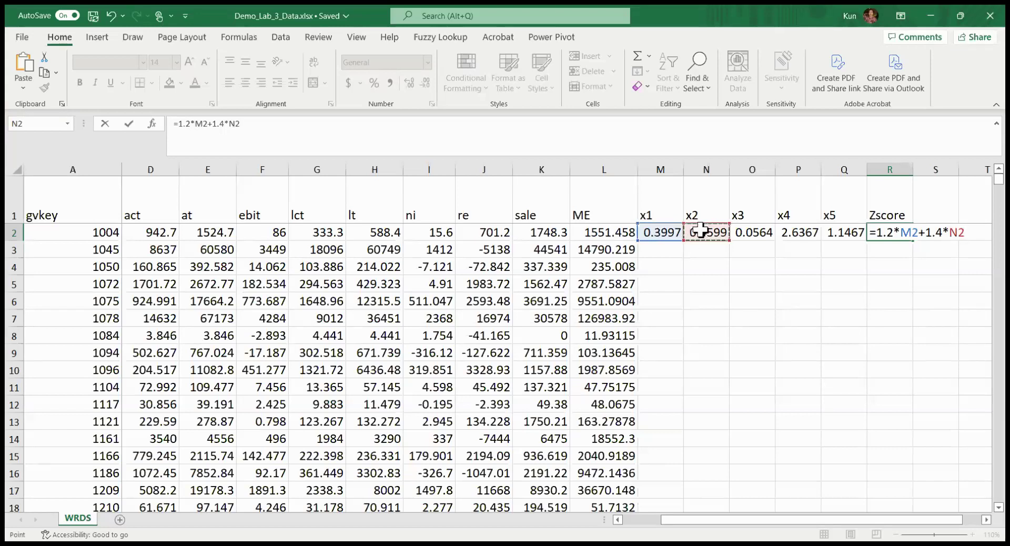
pyautogui.write('+3.3')
pyautogui.write('*')
pyautogui.click(750, 237)
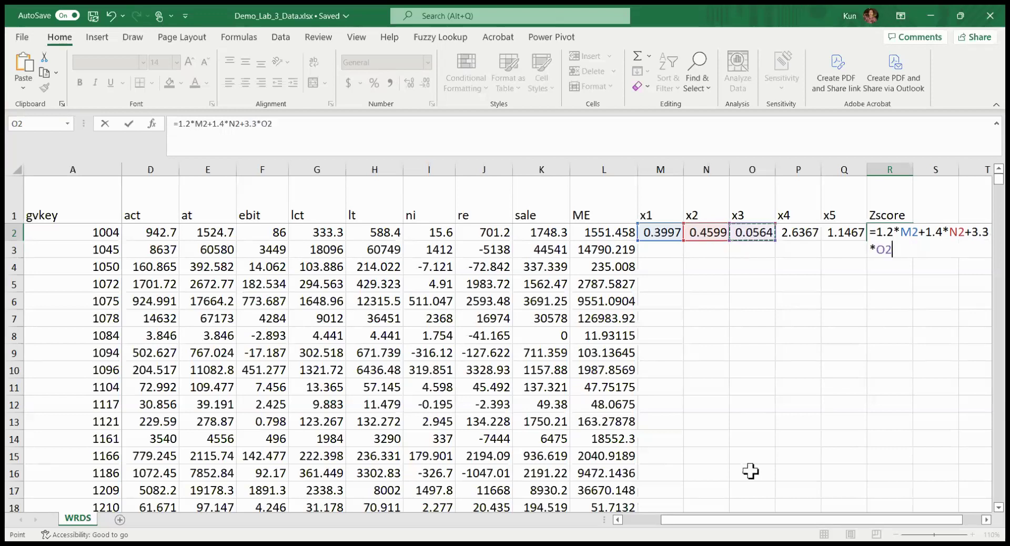
# Complete the Zscore formula in R2 by appending the x4 and x5 terms, +0.6*P2+Q2, and commit it
pyautogui.moveTo(758, 523); pyautogui.dragTo(778, 523)
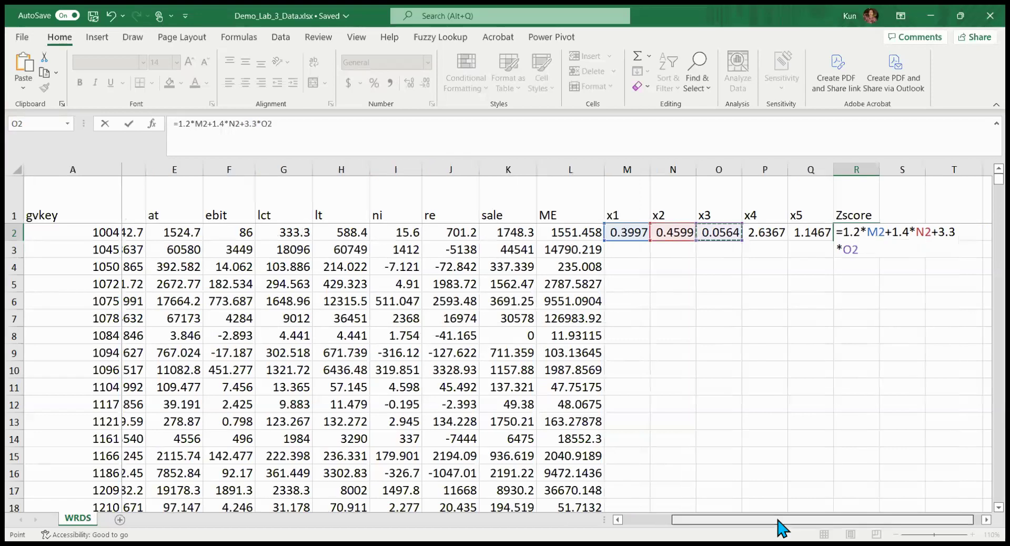
pyautogui.click(362, 134)
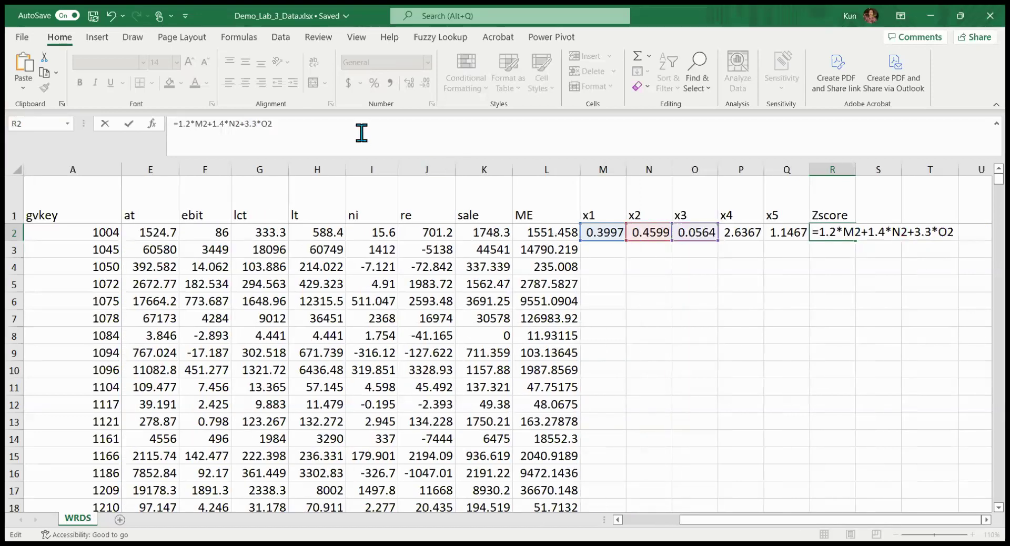
pyautogui.write('+0.6')
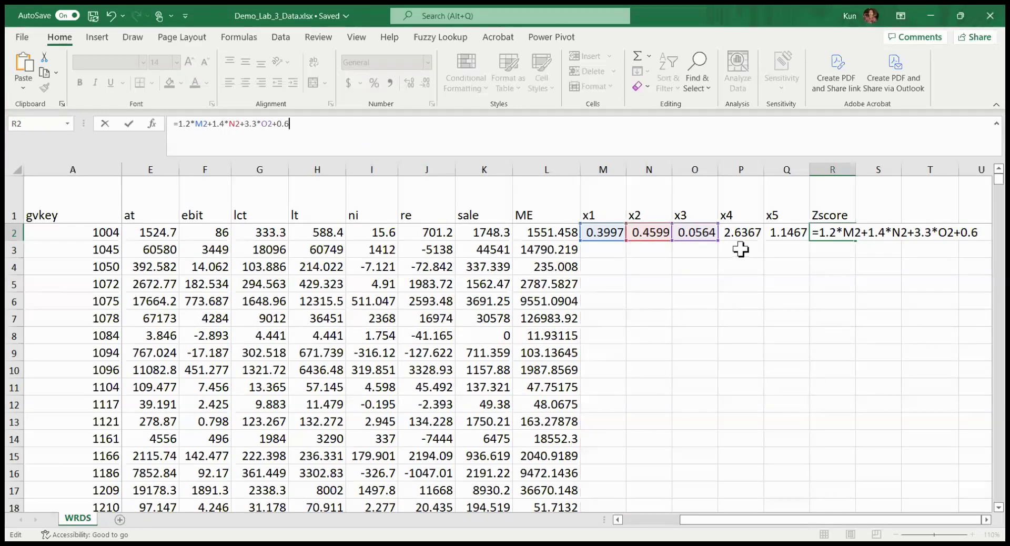
pyautogui.write('8')
pyautogui.press('BackSpace')
pyautogui.write('*')
pyautogui.click(730, 232)
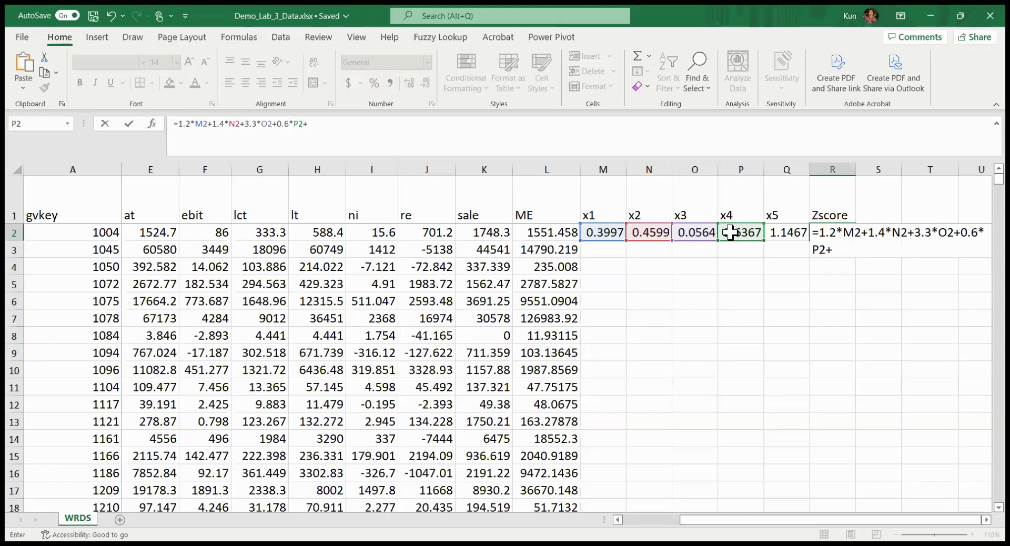
pyautogui.click(783, 237)
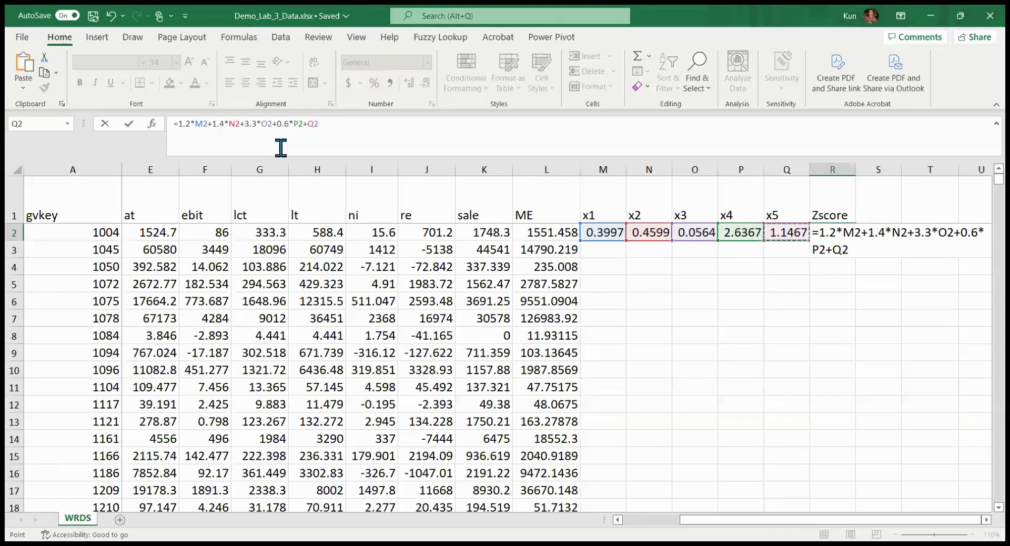
pyautogui.hotkey('ctrl', 'Return')
pyautogui.press('Return')
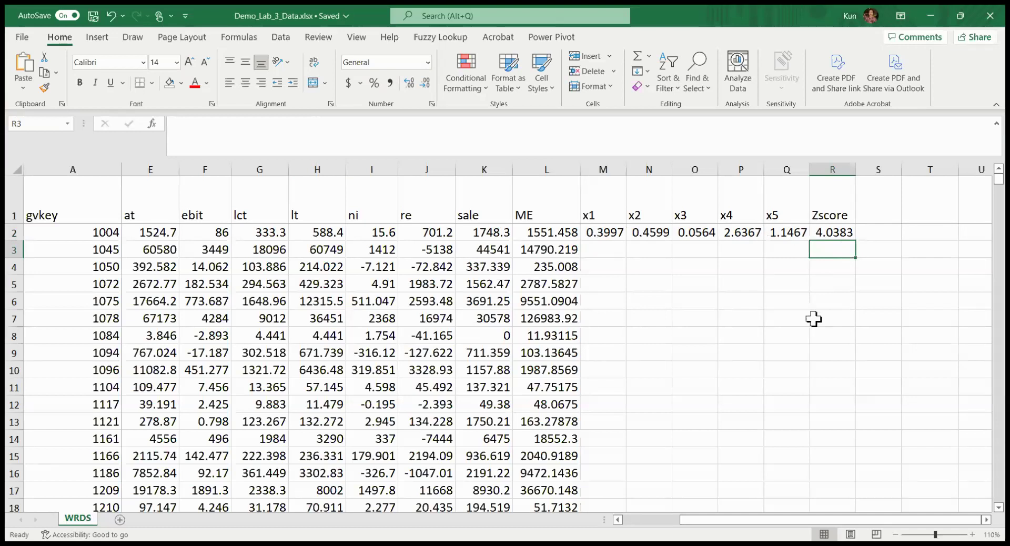
# Copy the x1 to x5 and Zscore formulas in M2:R2 down to all companies in the sheet
pyautogui.moveTo(601, 235); pyautogui.dragTo(824, 235)
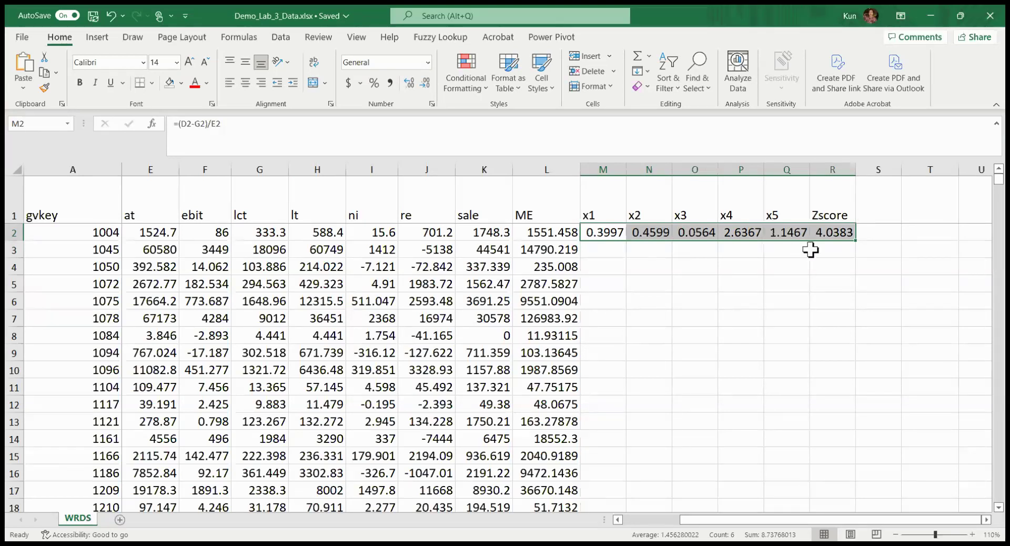
pyautogui.doubleClick(857, 242)
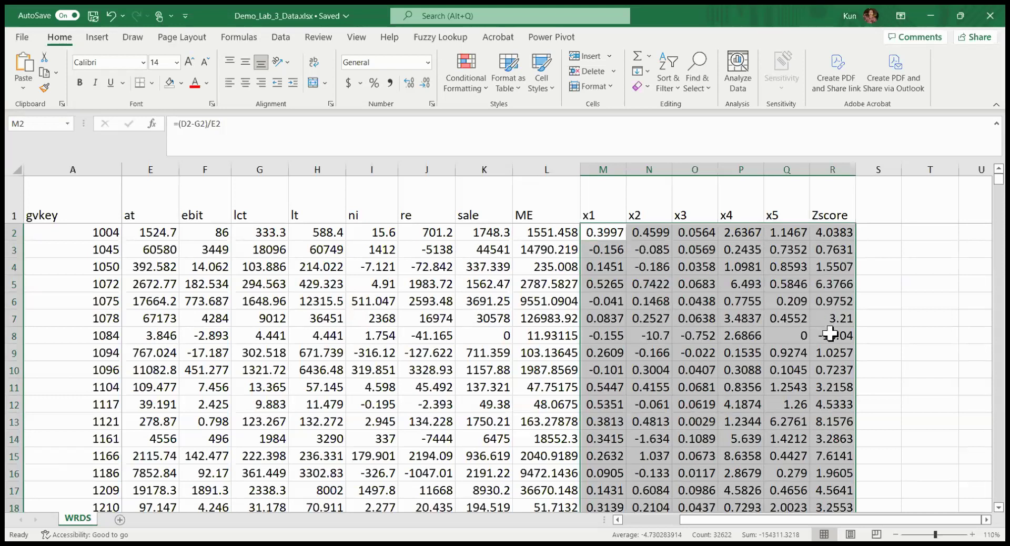
pyautogui.click(873, 286)
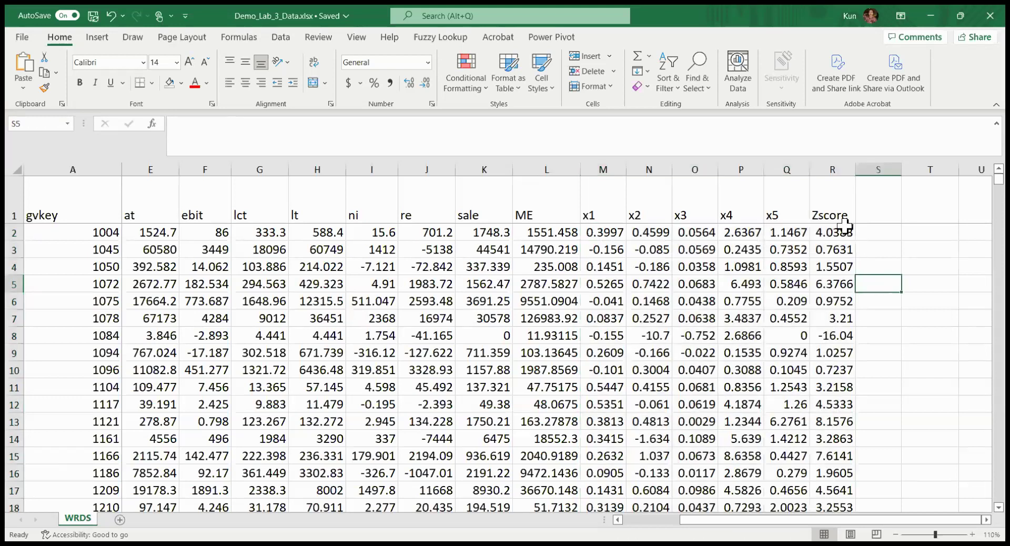
# Highlight the entire Zscore column R with an orange fill
pyautogui.click(833, 170)
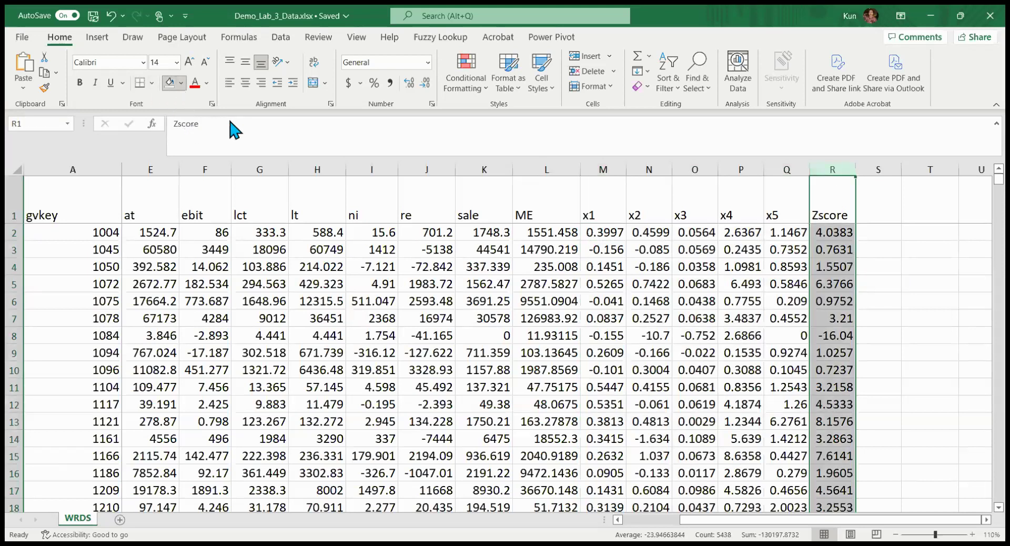
pyautogui.click(242, 119)
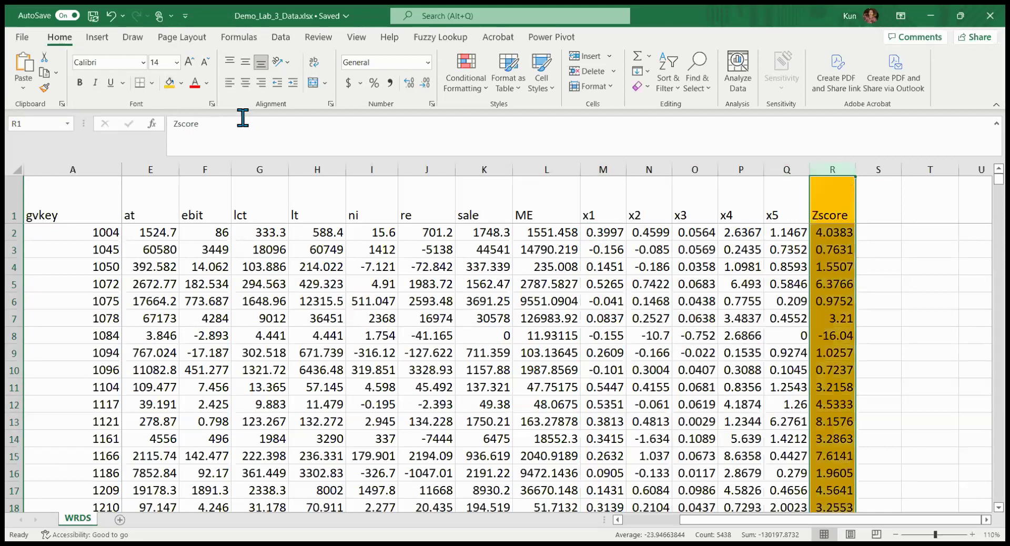
pyautogui.click(896, 354)
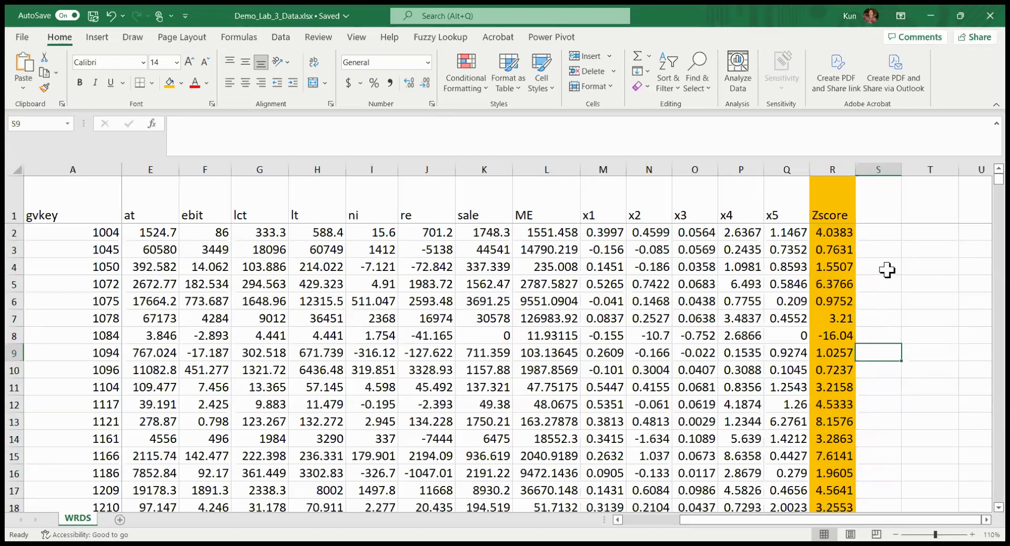
# Create a list headed Bins in T1, with the limits 1.799999 in T2 and 2.999999 in T3
pyautogui.click(945, 209)
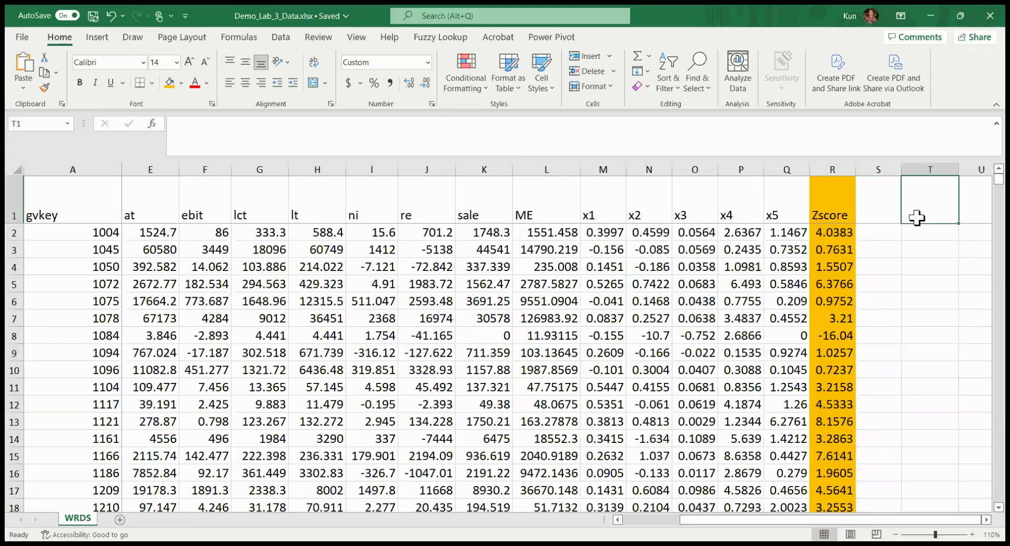
pyautogui.write('Bin')
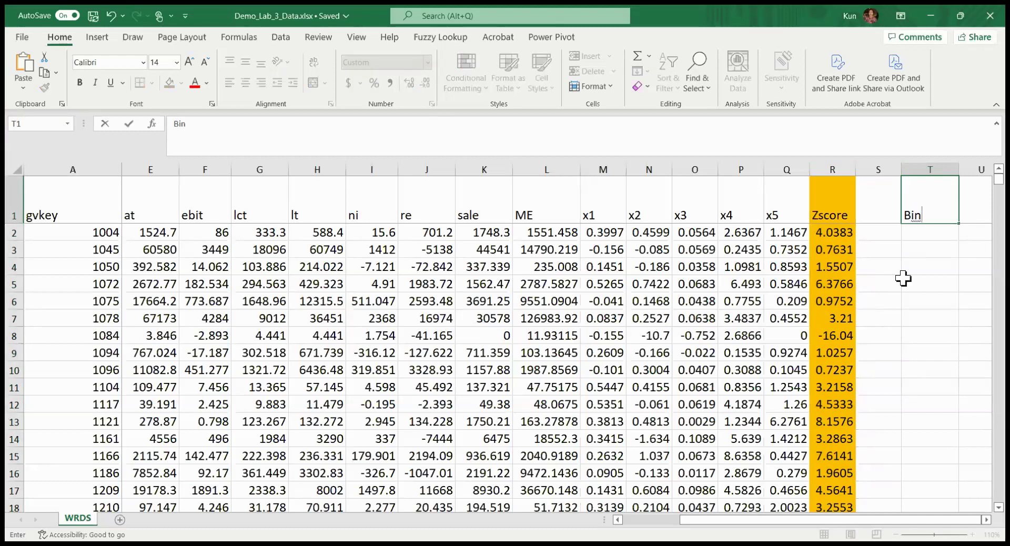
pyautogui.write('s')
pyautogui.click(927, 233)
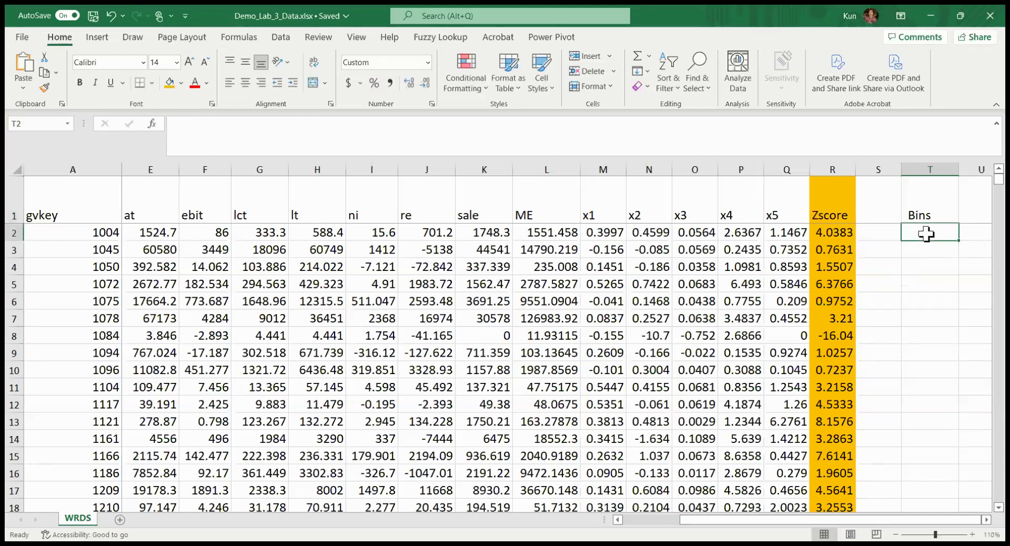
pyautogui.write('1.799999')
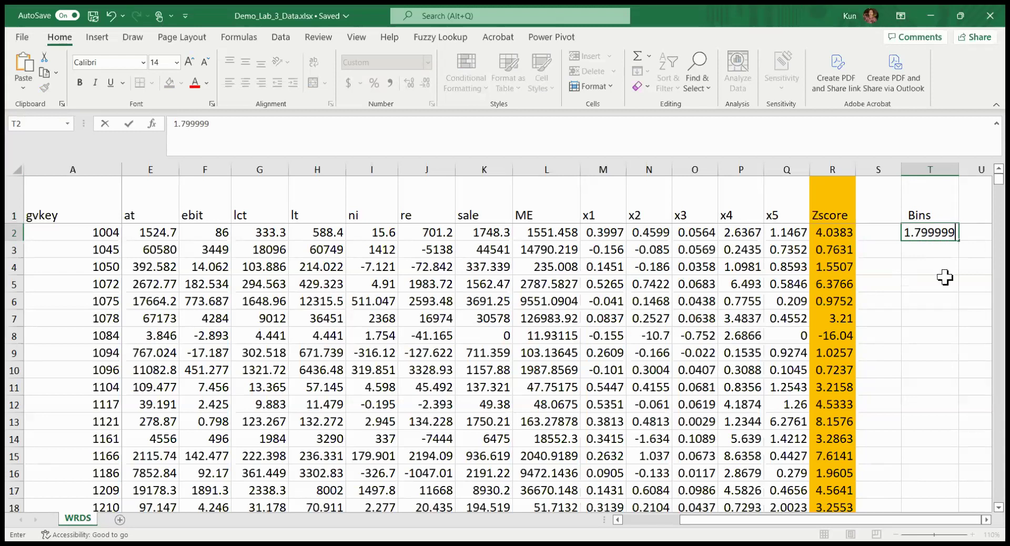
pyautogui.click(931, 251)
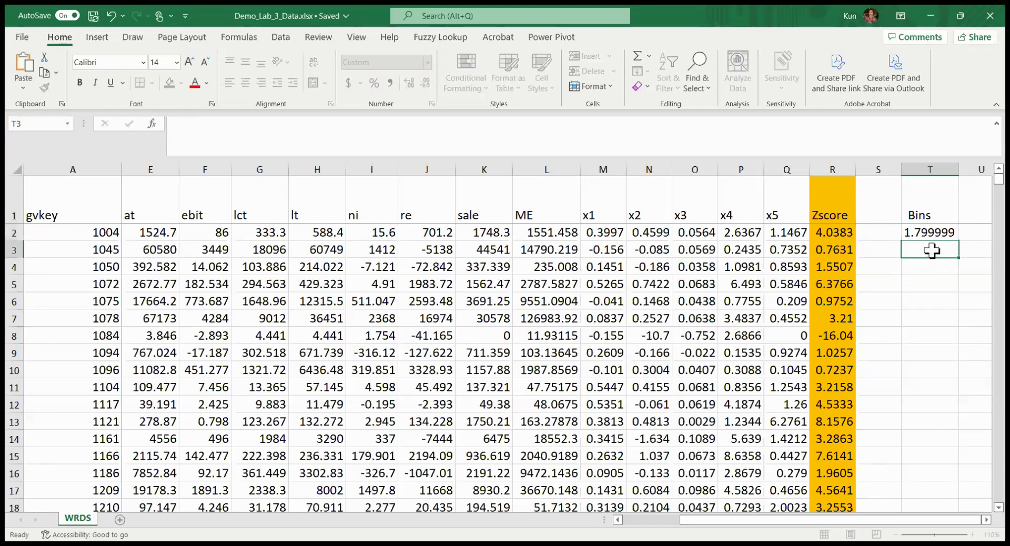
pyautogui.write('2.')
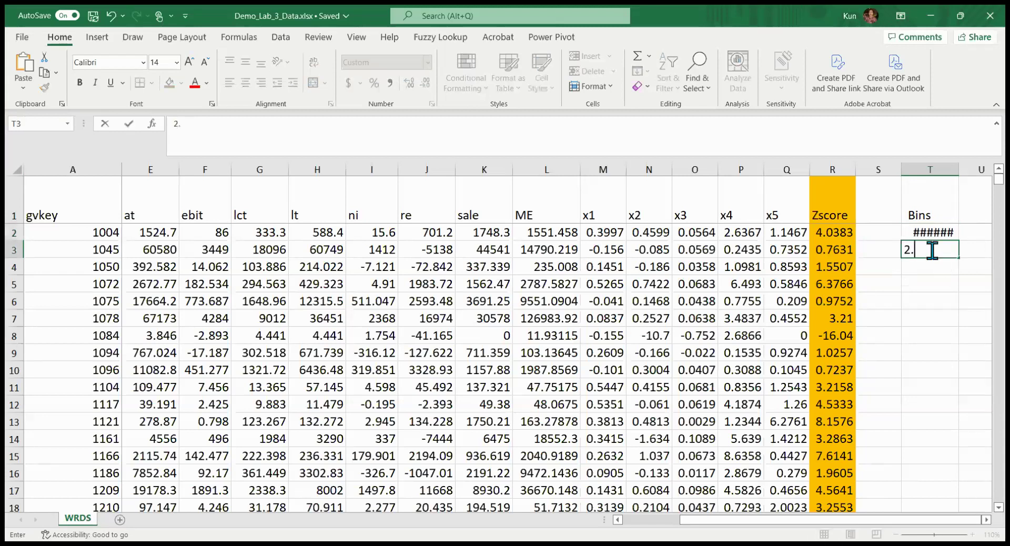
pyautogui.write('999999')
pyautogui.click(918, 337)
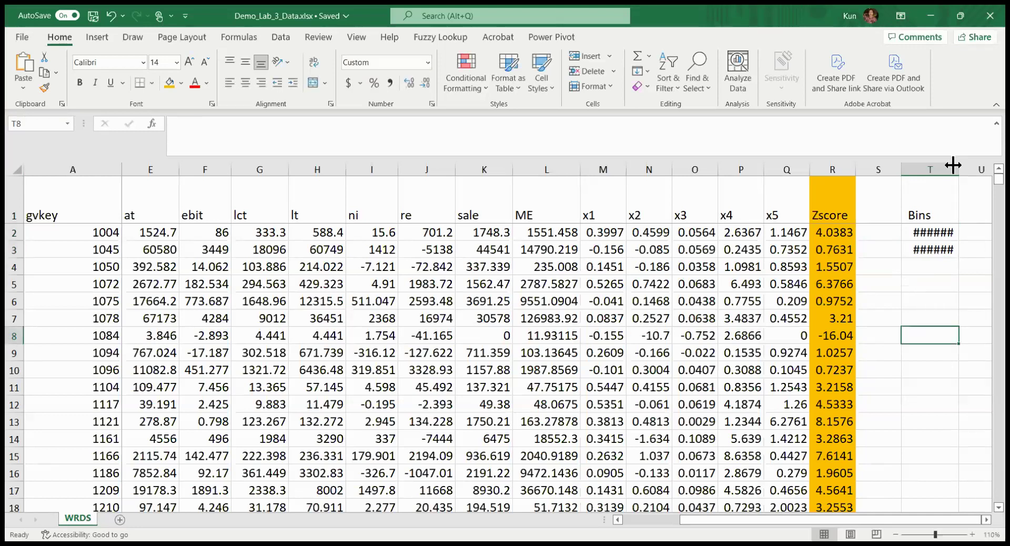
# Widen column T so the bin values fit, and narrow the empty column S beside it
pyautogui.moveTo(955, 167); pyautogui.dragTo(992, 169)
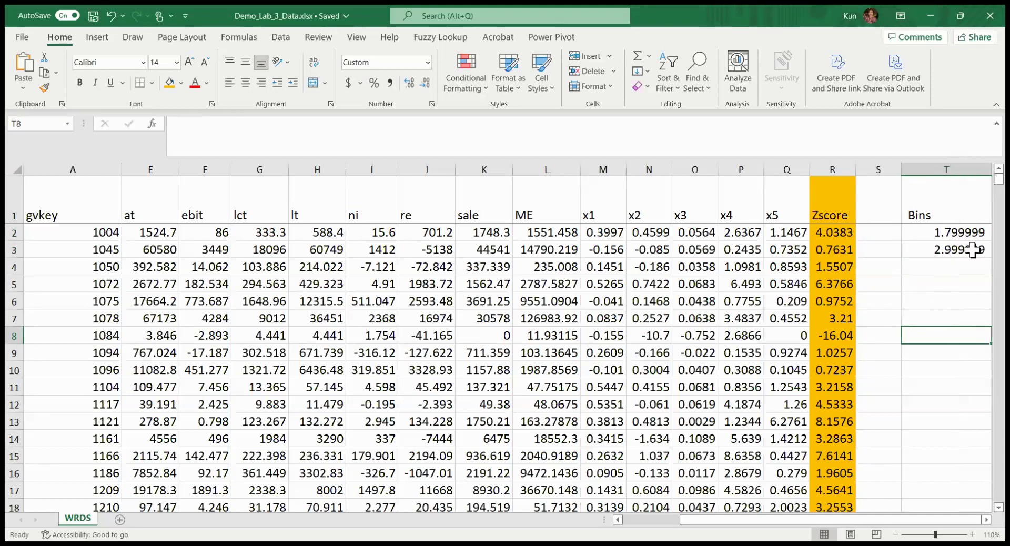
pyautogui.moveTo(901, 169); pyautogui.dragTo(887, 179)
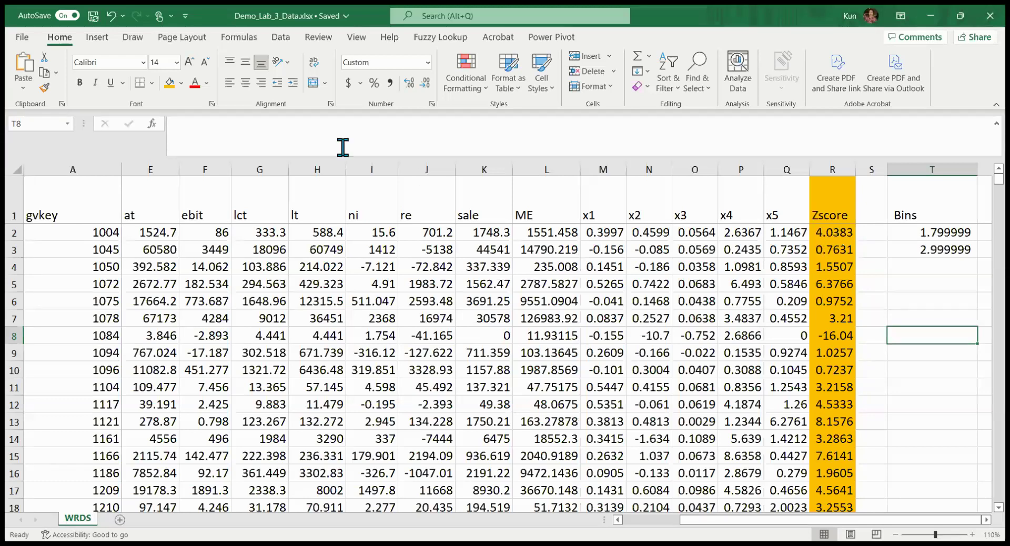
# Look at the data analysis commands and open the program's options
pyautogui.click(281, 38)
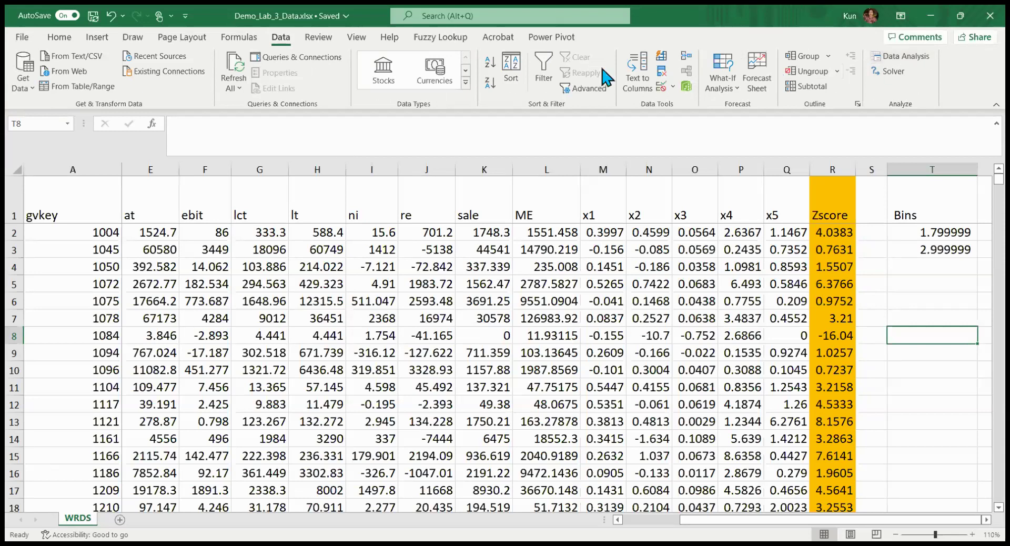
pyautogui.click(21, 37)
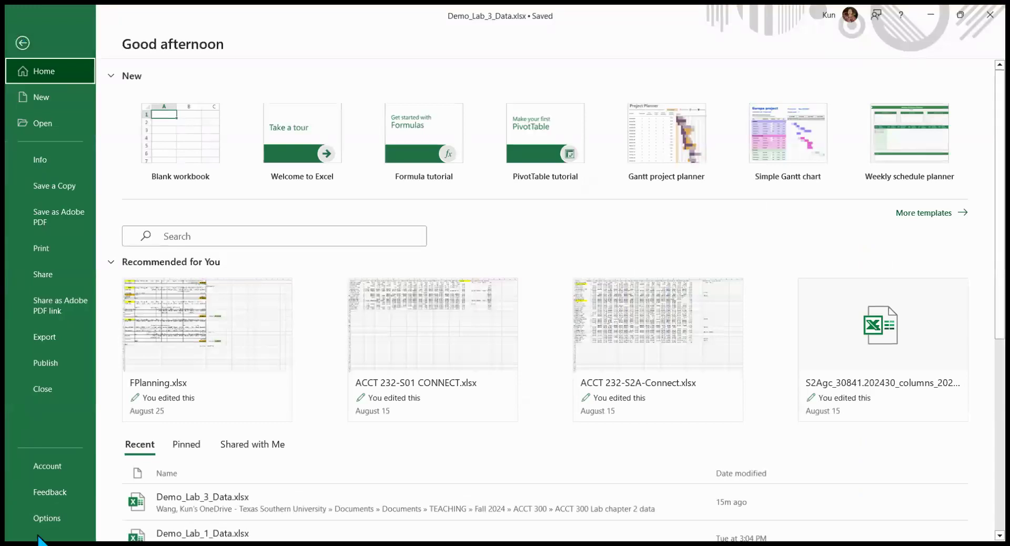
pyautogui.click(53, 524)
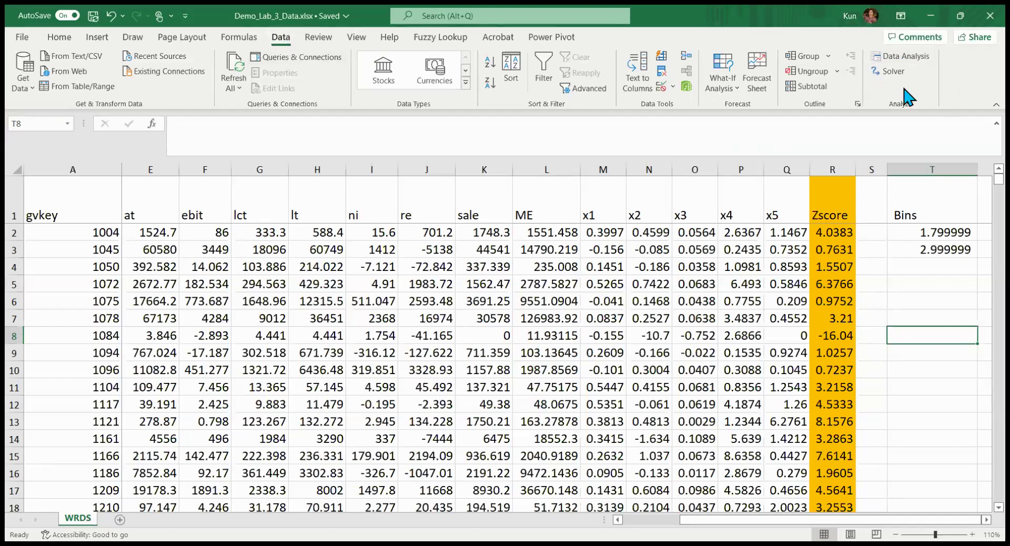
# Run the Histogram data analysis on the Zscore values, with the frequency table and chart output on a new sheet
pyautogui.click(900, 59)
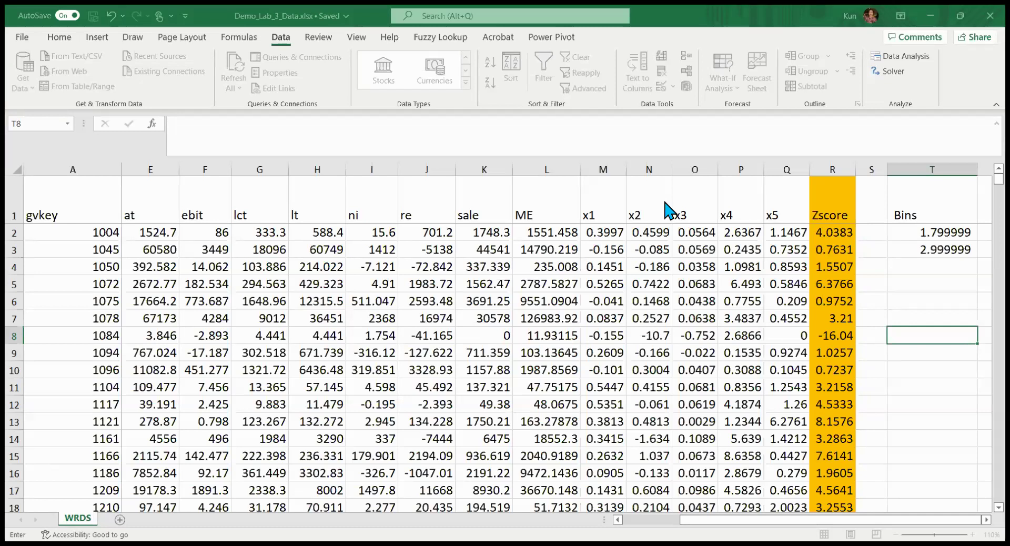
pyautogui.click(493, 206)
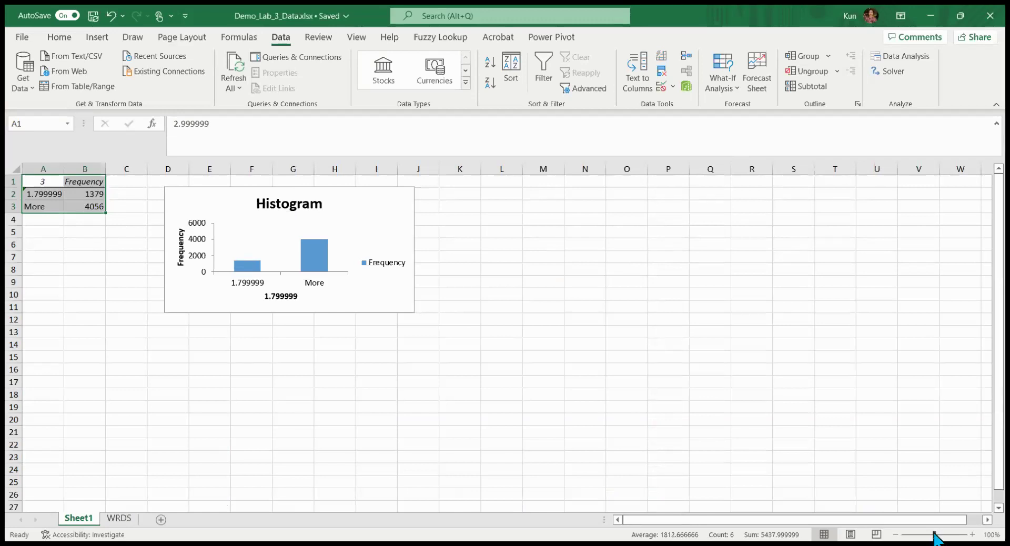
pyautogui.moveTo(935, 534); pyautogui.dragTo(942, 534)
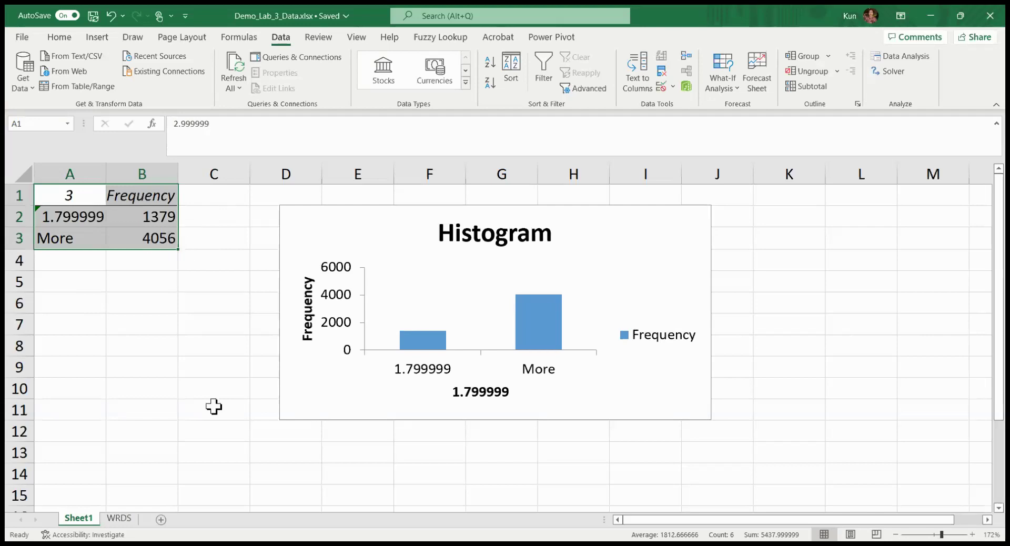
# Rerun the Histogram analysis on the WRDS Zscore values with bins T2:T3, without treating the first cells as labels, outputting to a new sheet
pyautogui.click(124, 520)
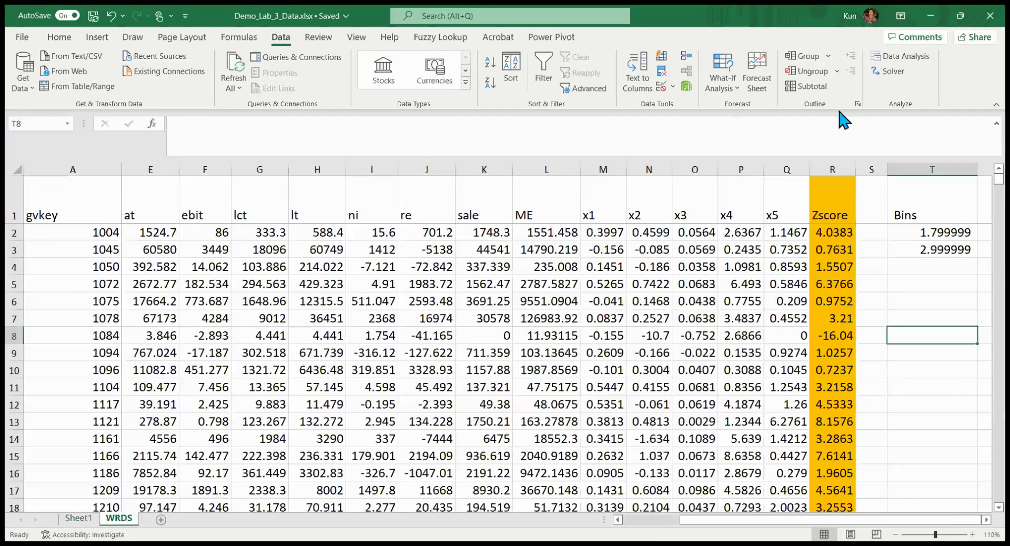
pyautogui.click(885, 59)
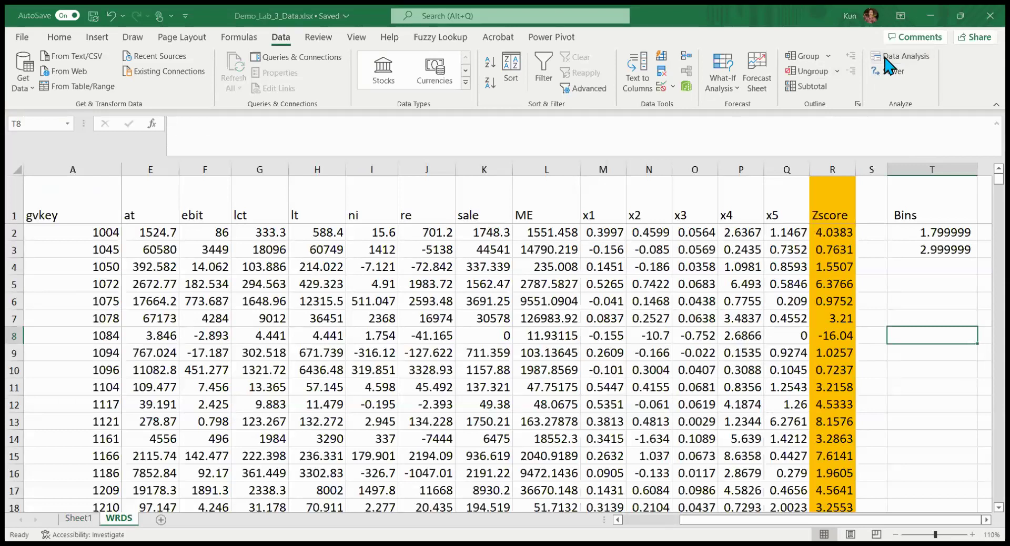
pyautogui.click(764, 193)
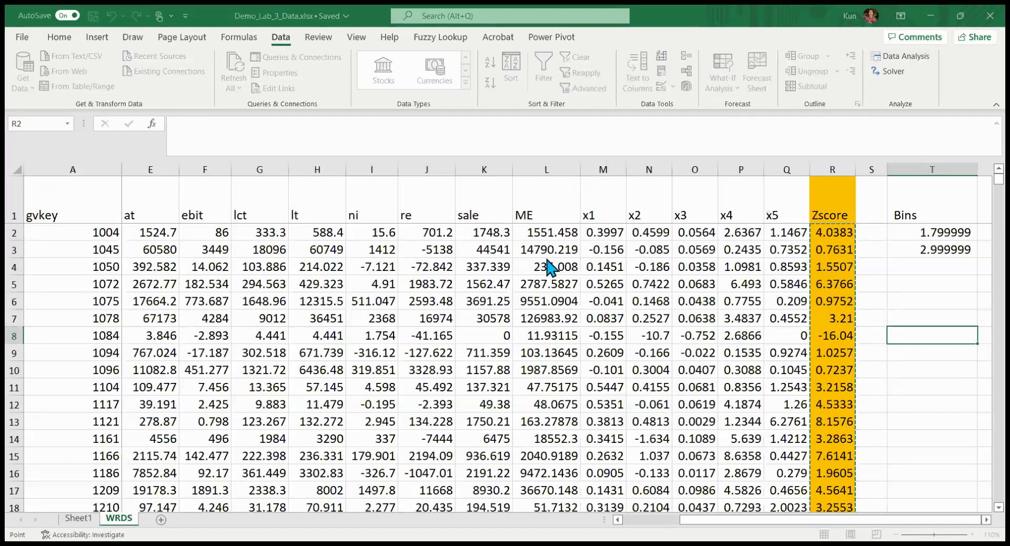
pyautogui.click(492, 207)
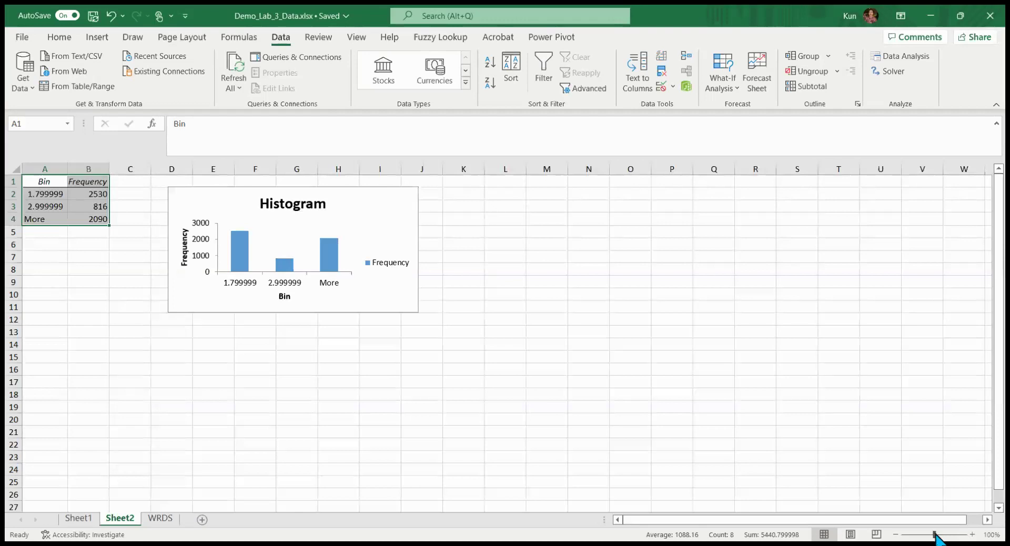
# Widen columns A and B of the new histogram sheet so the bin limits and frequencies fit
pyautogui.moveTo(936, 536); pyautogui.dragTo(939, 535)
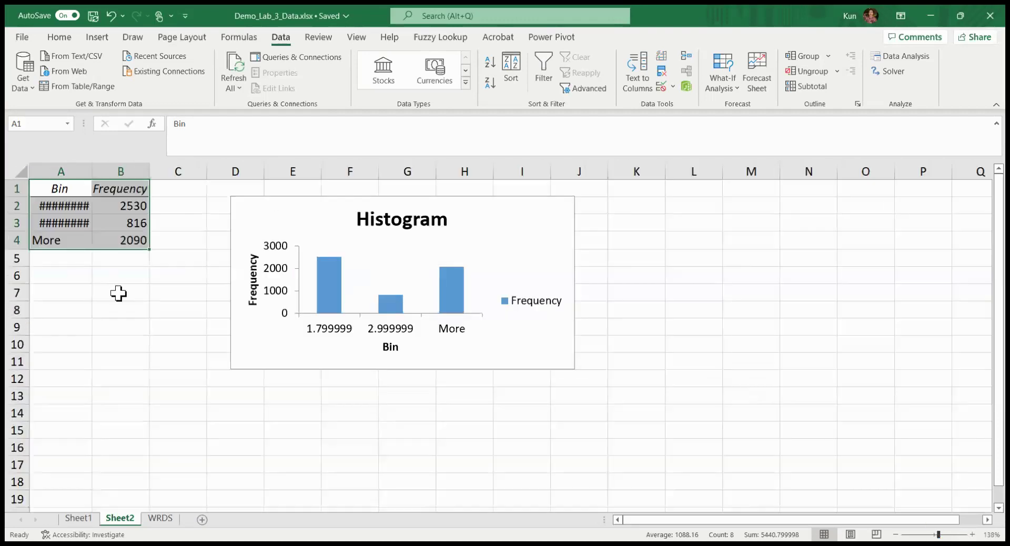
pyautogui.moveTo(92, 172); pyautogui.dragTo(118, 182)
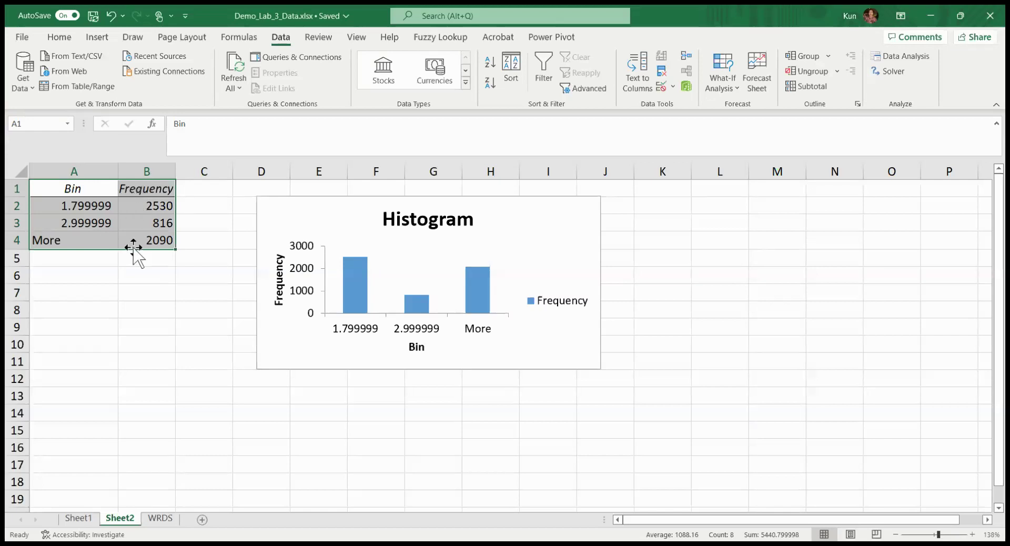
pyautogui.moveTo(177, 174); pyautogui.dragTo(179, 175)
# Label the three frequency rows distressed, Gray and Safe in C2:C4, and widen columns B and C
pyautogui.click(222, 208)
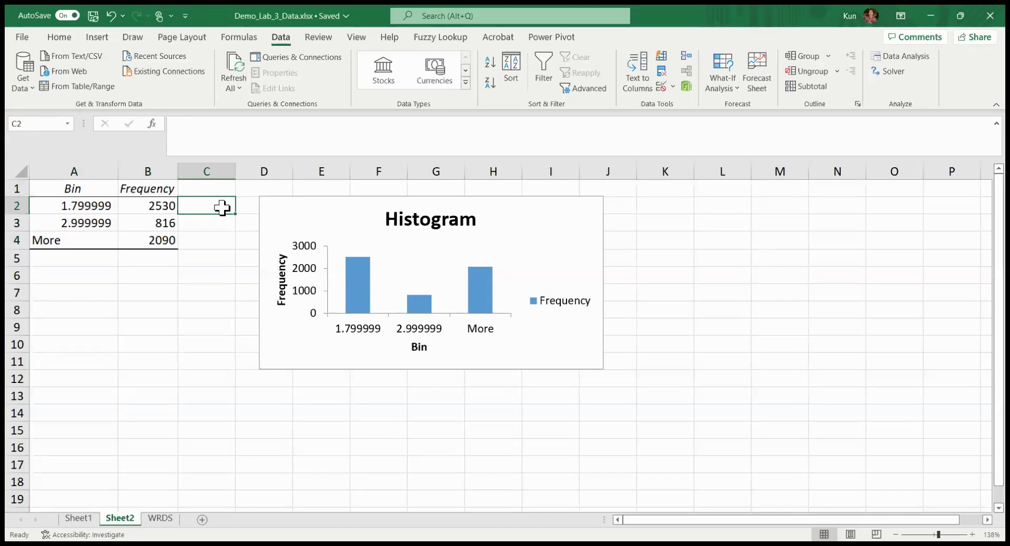
pyautogui.write('dirs')
pyautogui.press('BackSpace')
pyautogui.press('BackSpace')
pyautogui.write('stressed')
pyautogui.press('Return')
pyautogui.write('Gray')
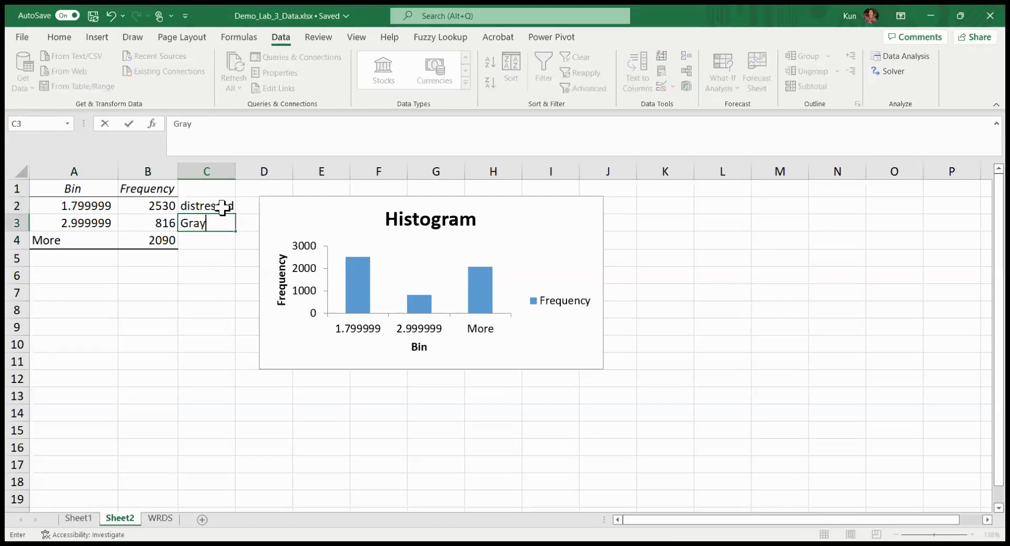
pyautogui.press('Return')
pyautogui.write('Safe')
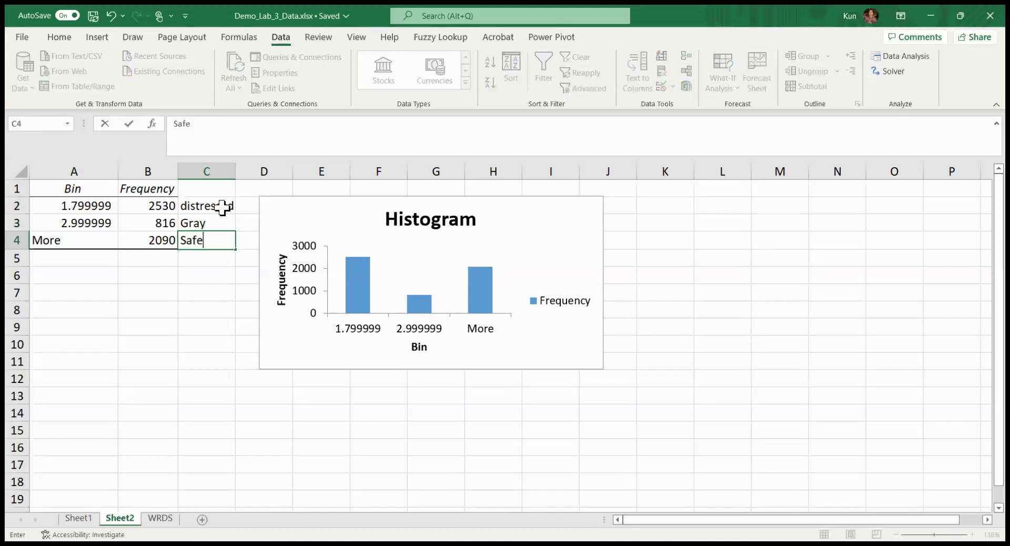
pyautogui.click(221, 330)
pyautogui.moveTo(233, 166); pyautogui.dragTo(255, 167)
pyautogui.moveTo(176, 168); pyautogui.dragTo(191, 168)
# Total the frequencies B2:B4 in cell B5 with AutoSum
pyautogui.moveTo(165, 205); pyautogui.dragTo(160, 258)
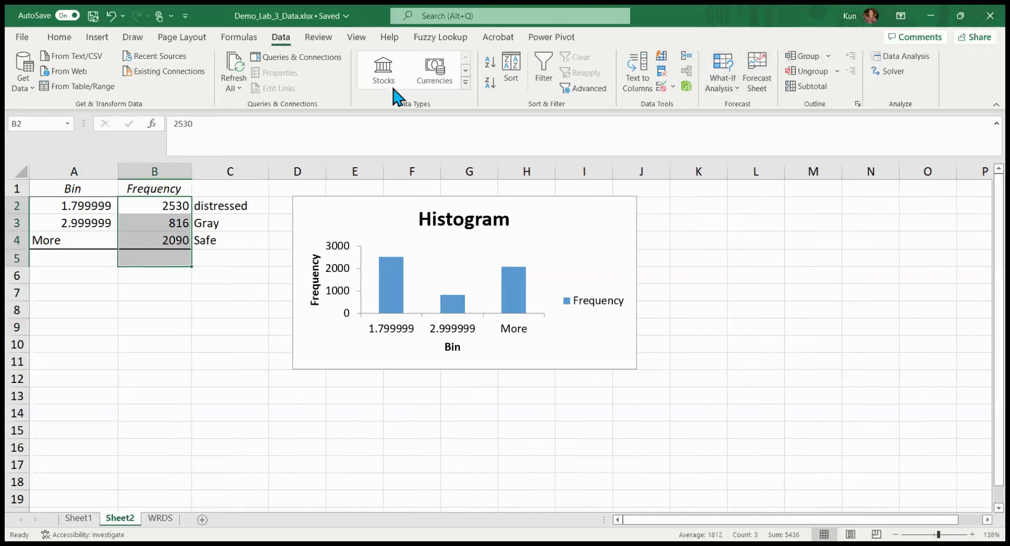
pyautogui.click(63, 37)
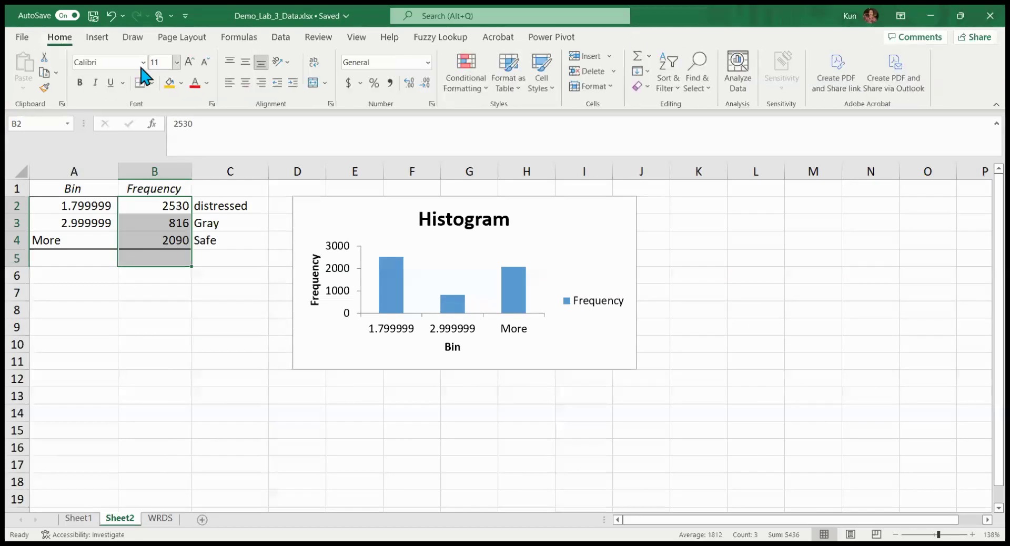
pyautogui.click(638, 57)
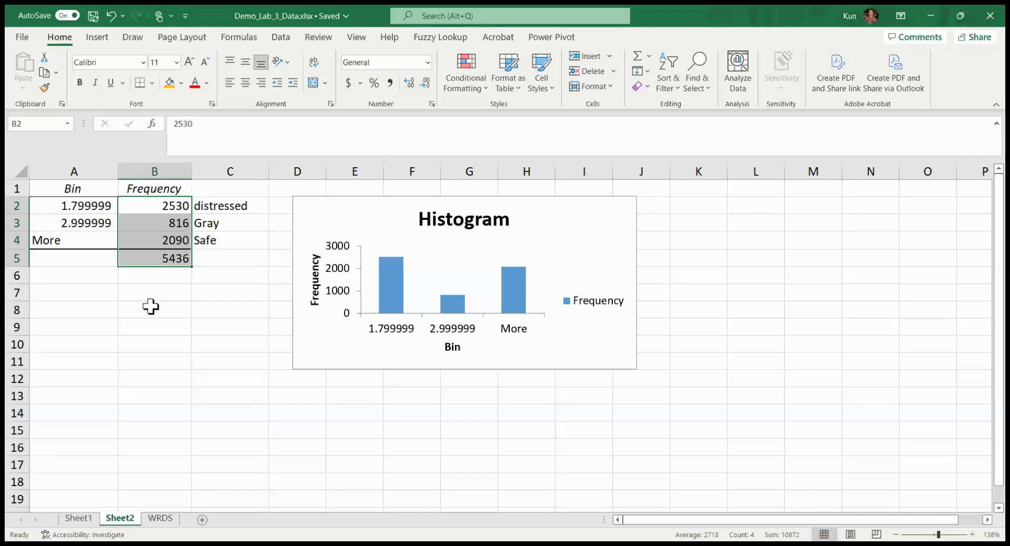
# Enter the note "clustering analysis" in cell B13
pyautogui.click(160, 399)
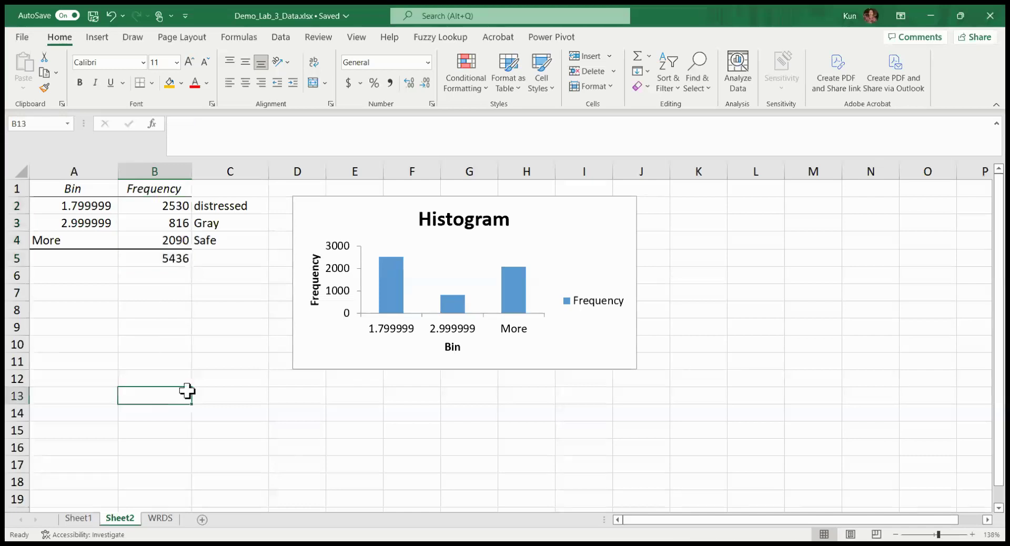
pyautogui.write('clust')
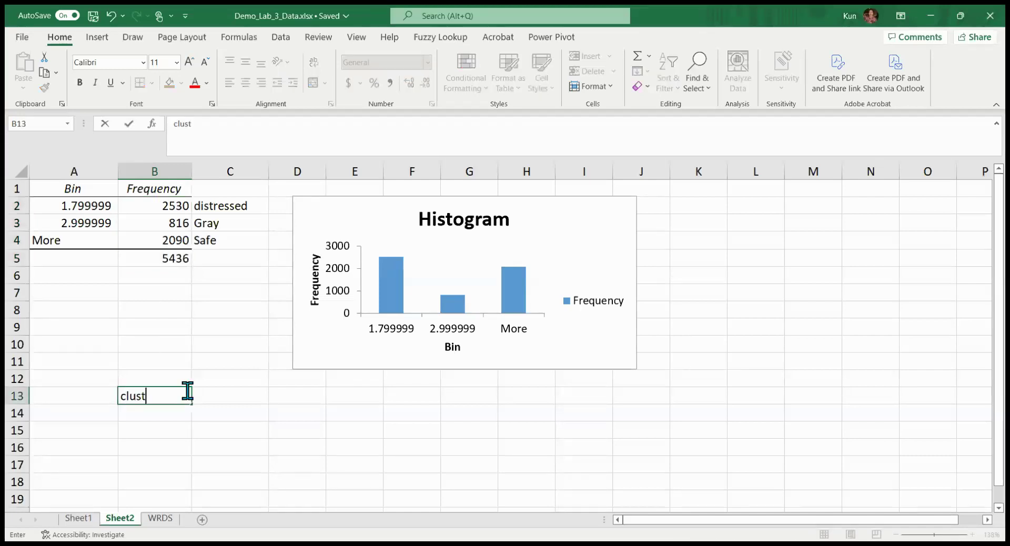
pyautogui.write('ering analysis')
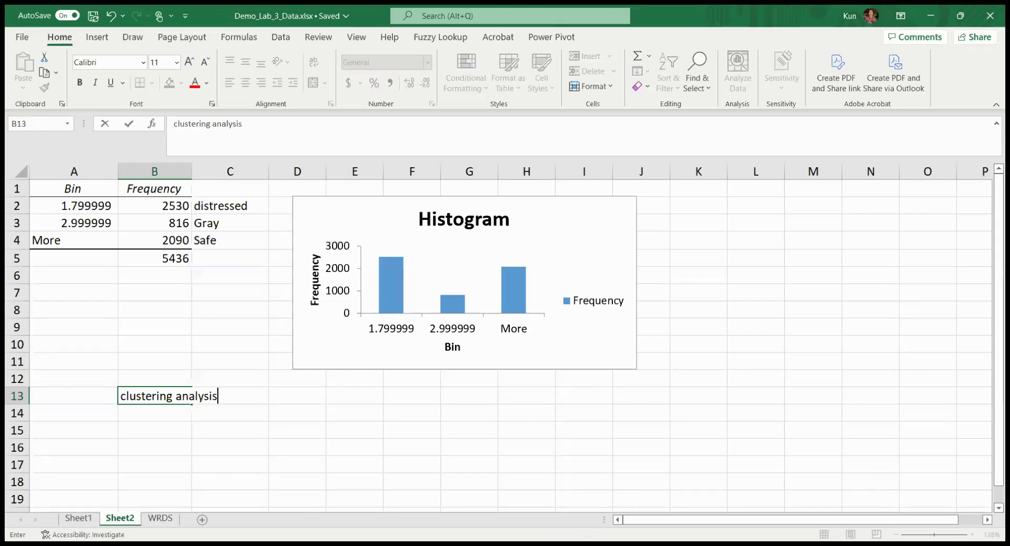
pyautogui.click(385, 545)
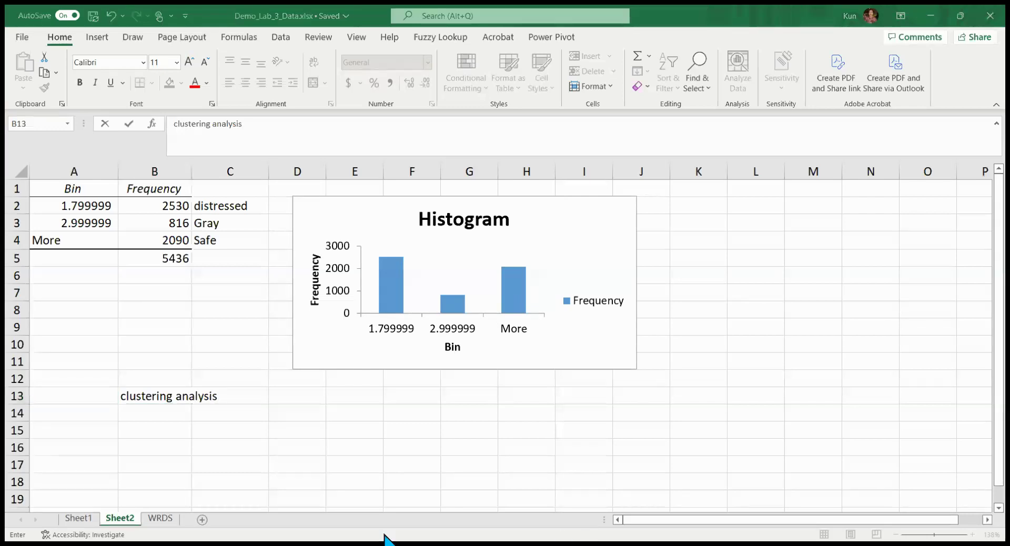